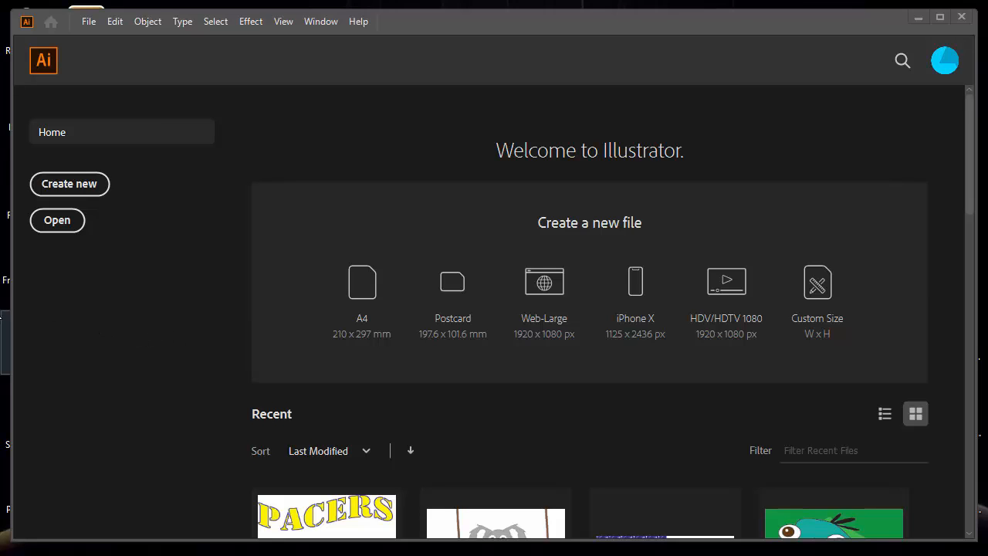
Create a new print document from the Letter preset in landscape orientation, 792 × 612 pt
click(70, 185)
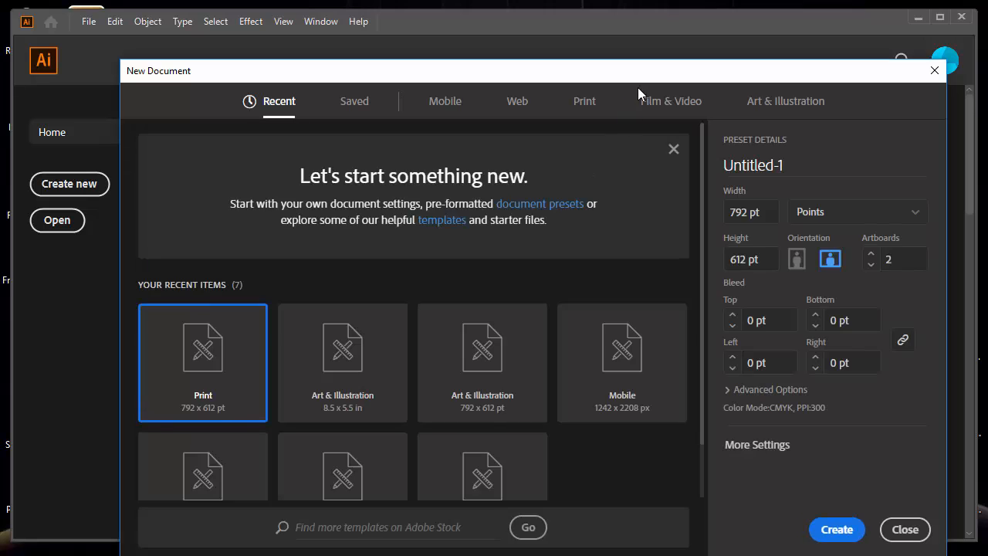
click(579, 91)
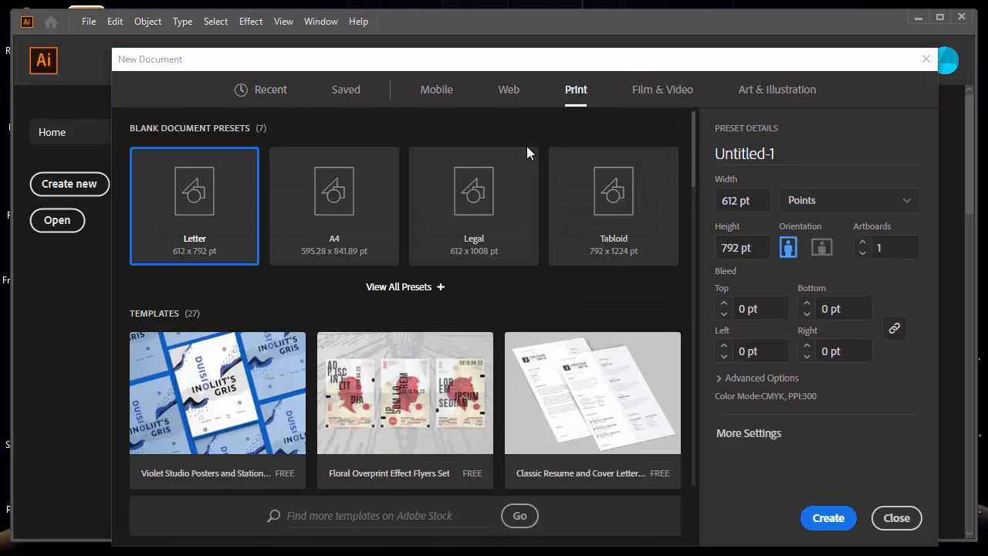
click(822, 247)
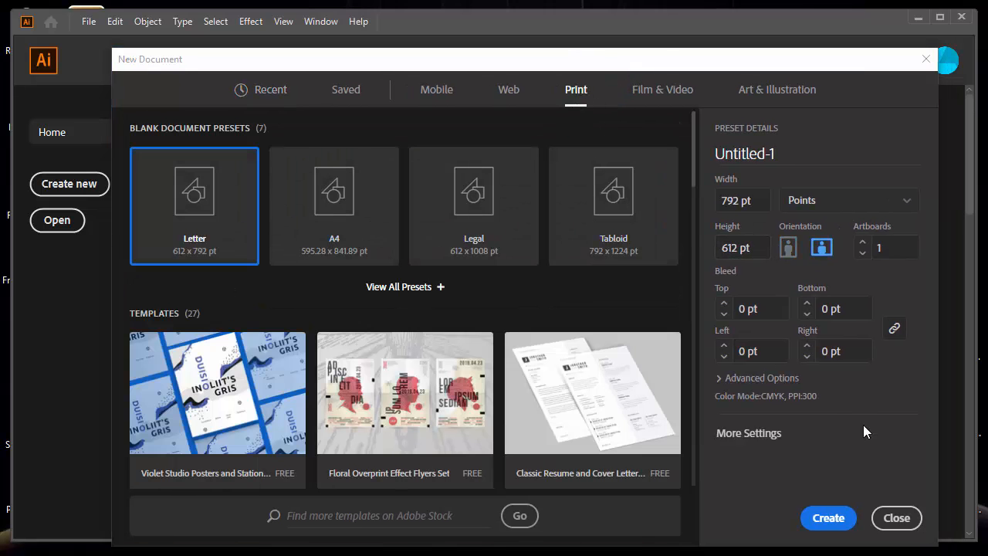
click(844, 520)
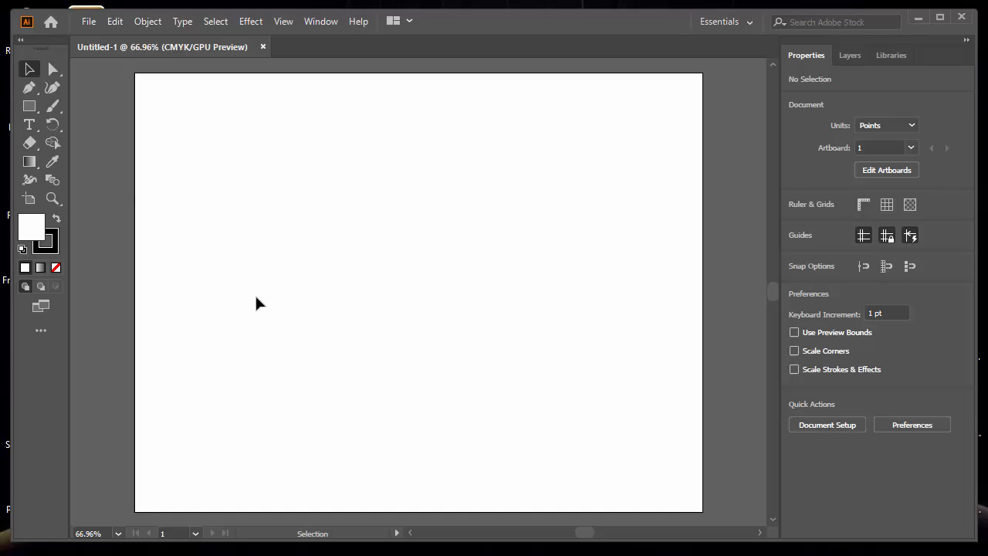
Display the Pathfinder controls and park them over the upper-right corner of the artboard
click(325, 22)
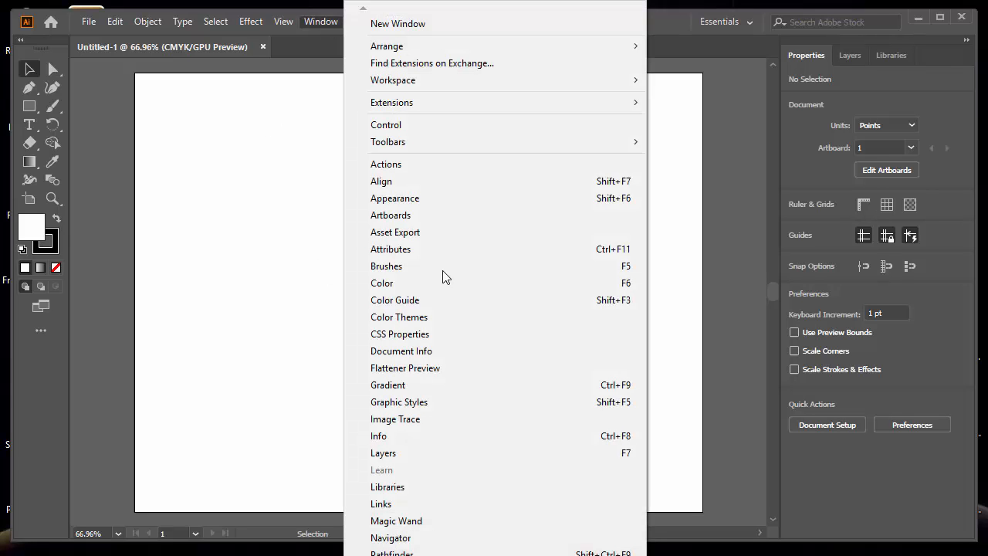
click(392, 553)
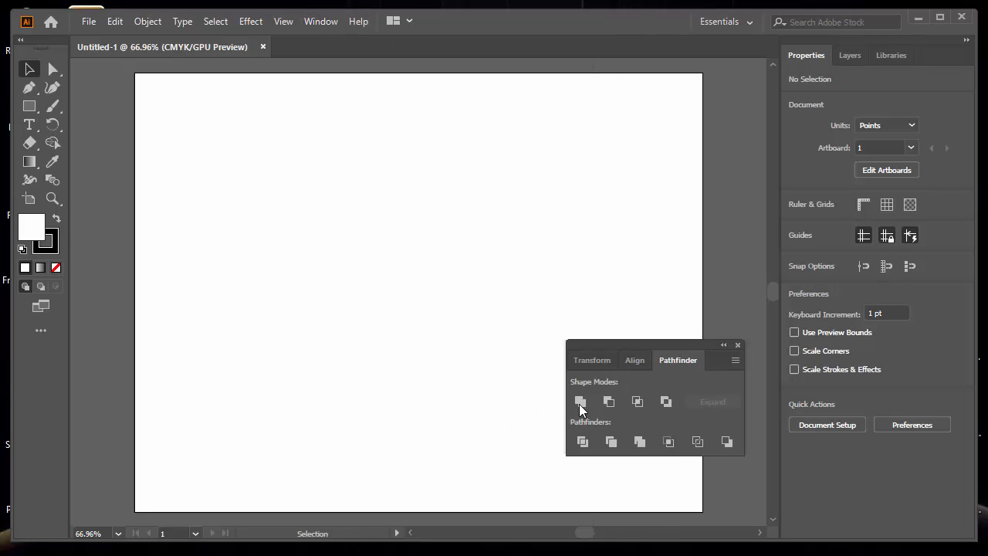
drag(627, 345, 601, 165)
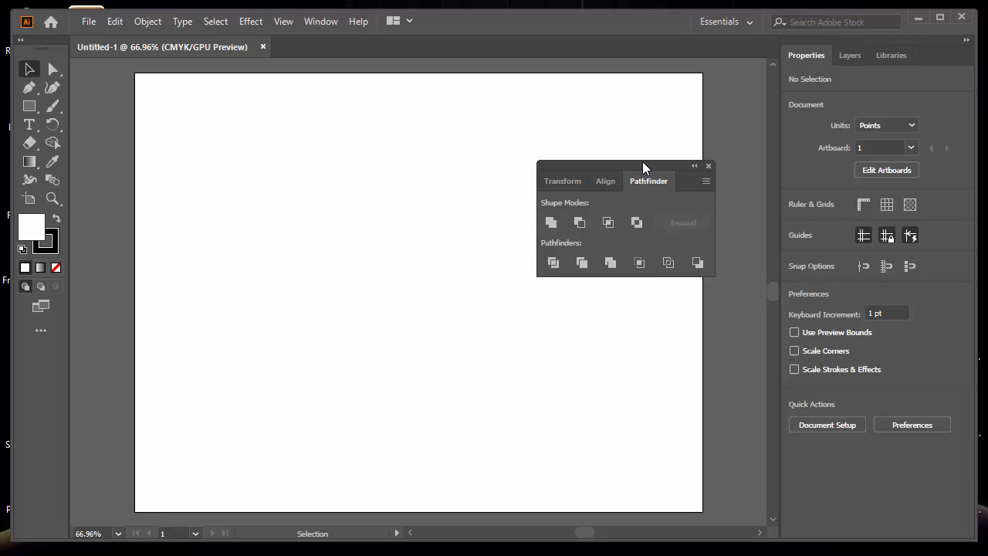
drag(642, 161, 662, 123)
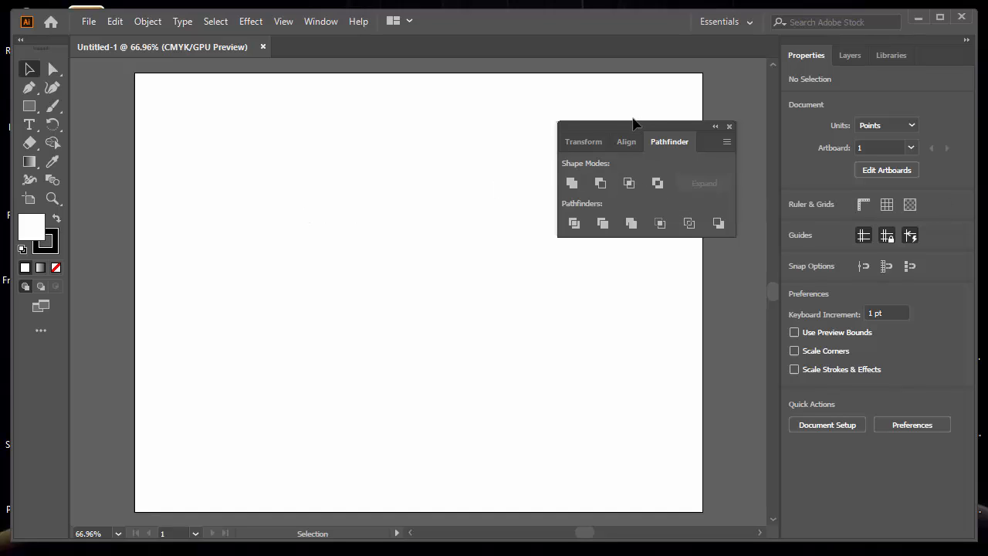
drag(640, 126, 649, 98)
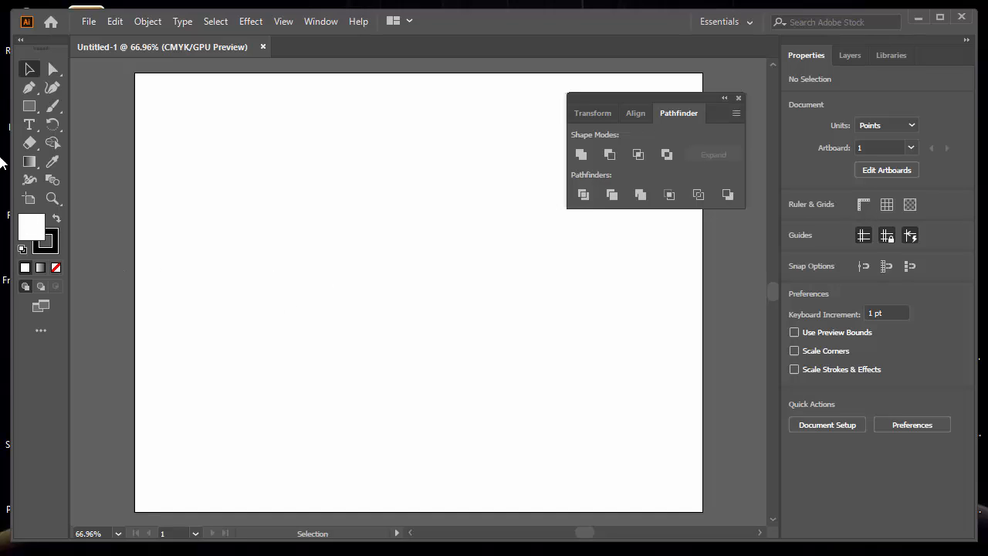
Draw a tall rectangle about 57 × 315 pt near the artboard's left edge and an ellipse about 216 × 204 pt beside it
drag(30, 112, 95, 105)
mouse_move(153, 231)
mouse_down()
mouse_move(207, 450)
mouse_move(194, 456)
mouse_up()
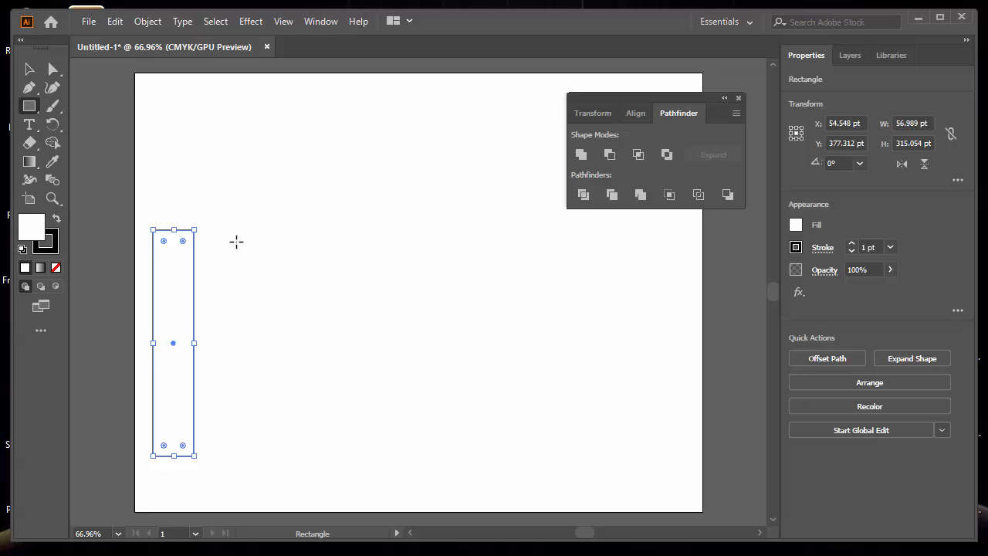
click(30, 106)
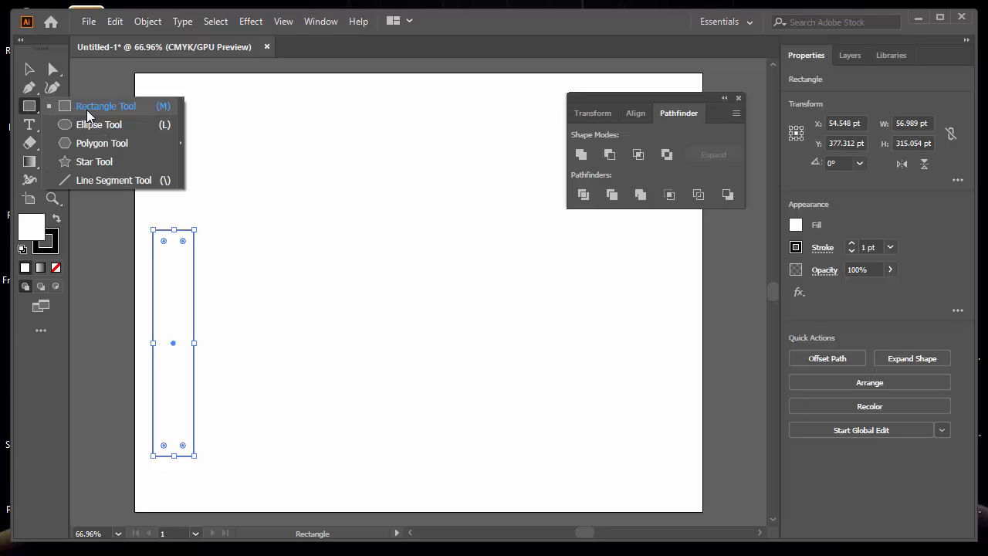
click(85, 123)
drag(263, 229, 419, 376)
Cover the ellipse's left half with a rectangle about 158 × 300 pt and subtract it using Minus Front
click(29, 106)
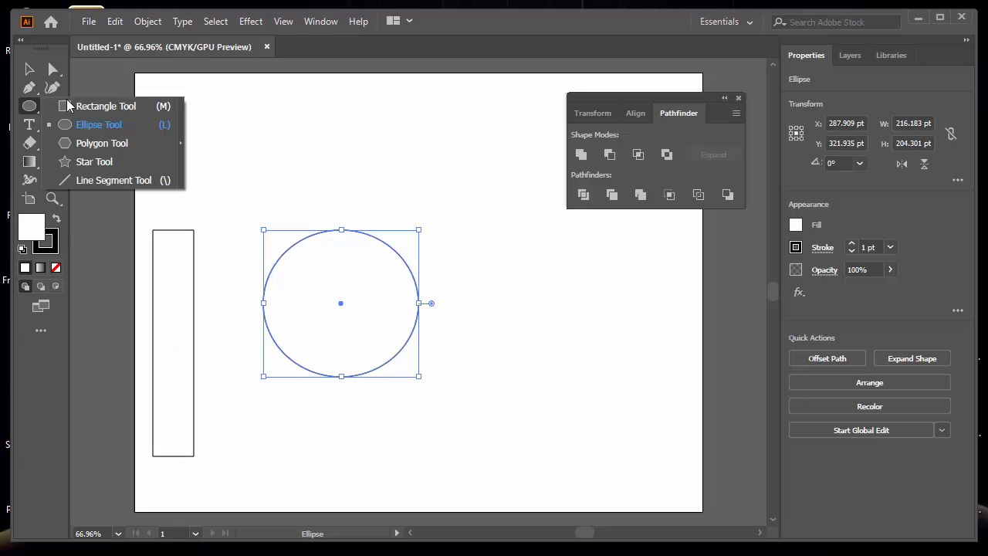
click(85, 103)
drag(228, 199, 341, 414)
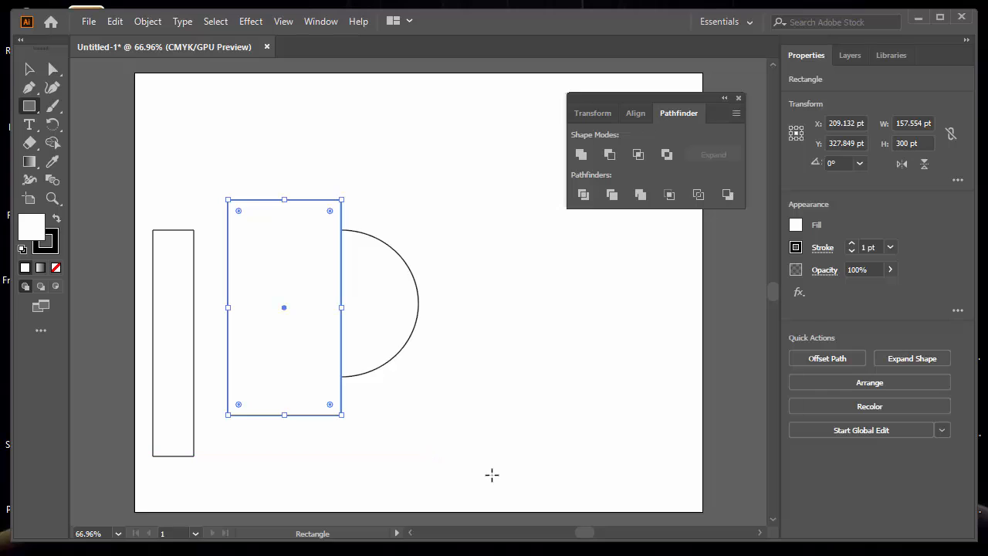
key(v)
drag(413, 214, 295, 324)
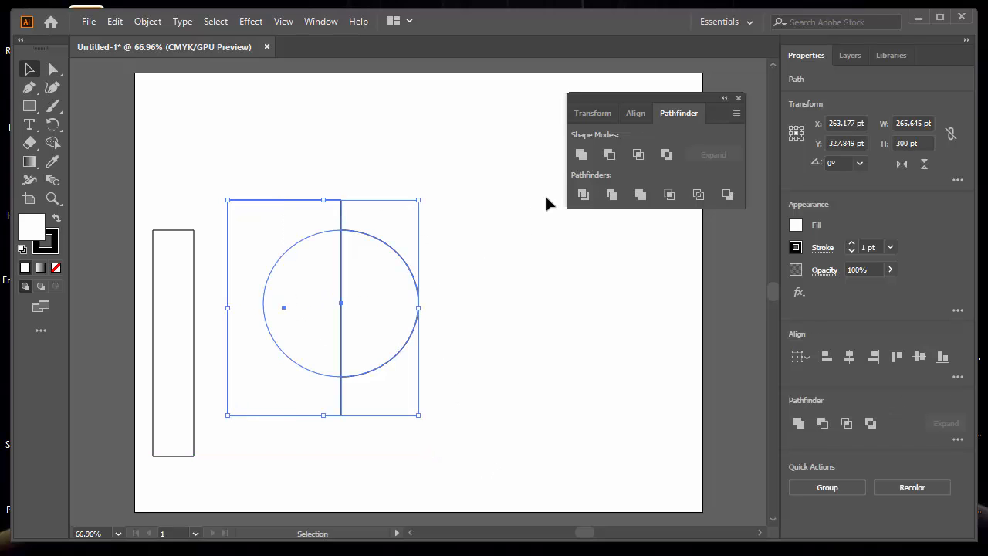
click(609, 155)
click(495, 354)
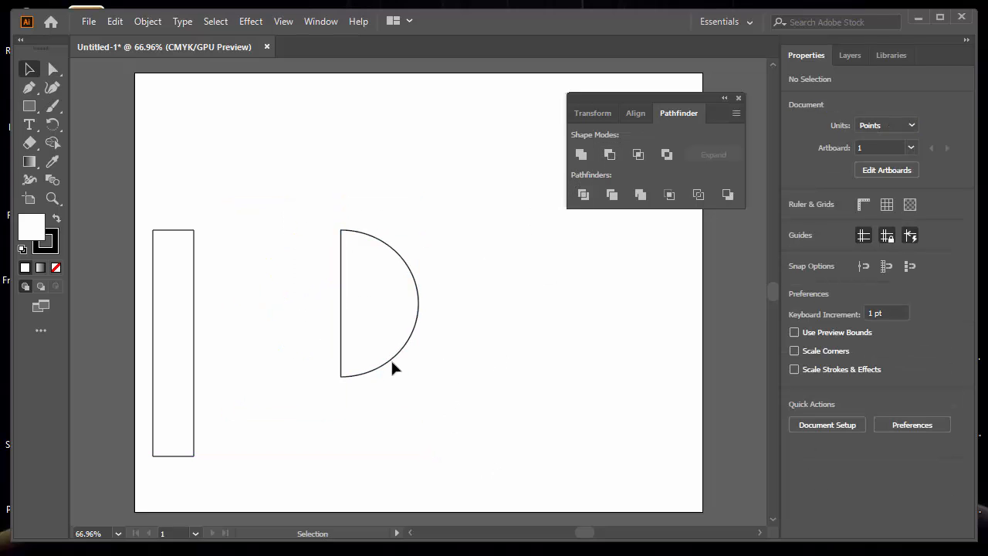
Widen the half-ellipse and place it over the upper right edge of the tall rectangle to form a P
drag(392, 363, 375, 362)
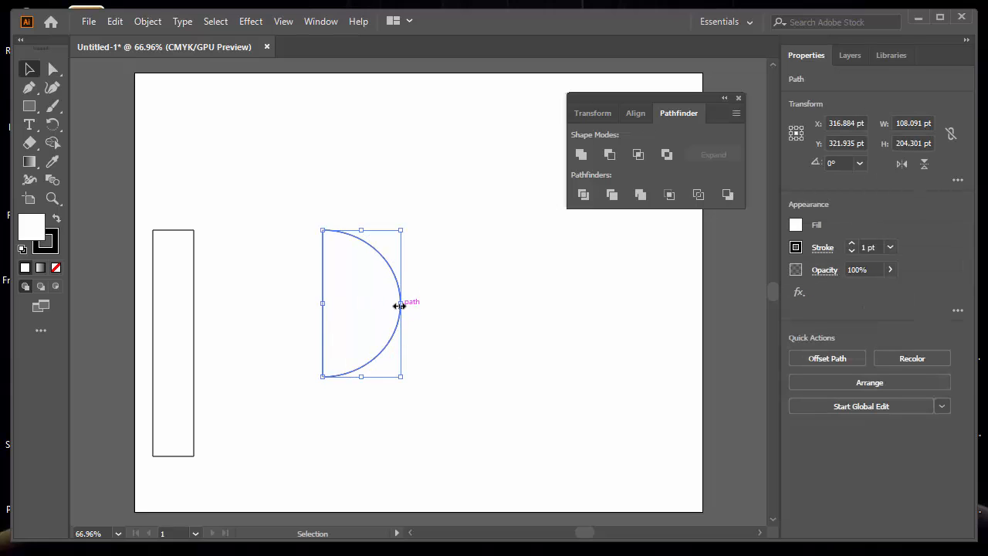
drag(400, 304, 276, 342)
click(373, 419)
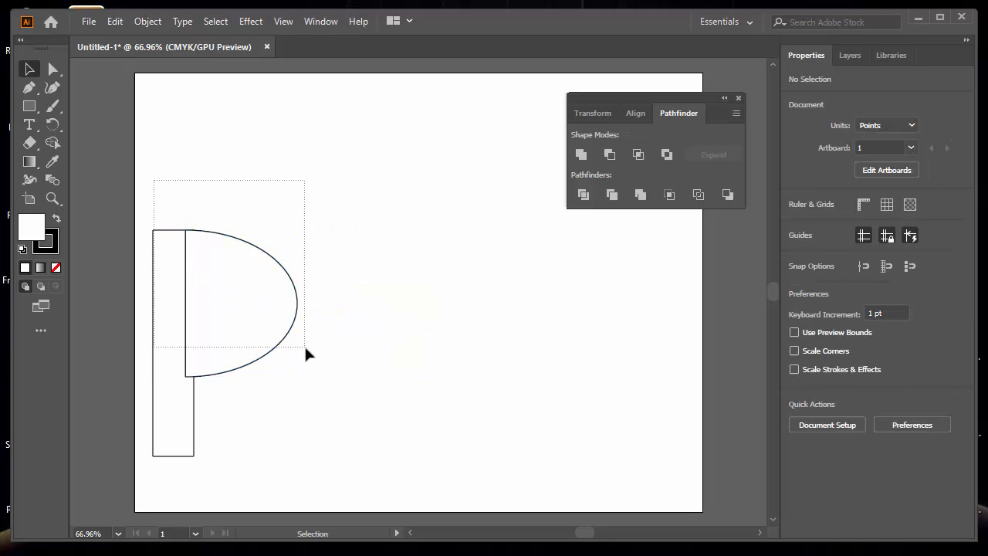
Unite the half-ellipse and the tall rectangle into one P shape and move it toward the artboard's upper left area
drag(306, 349, 306, 349)
click(582, 155)
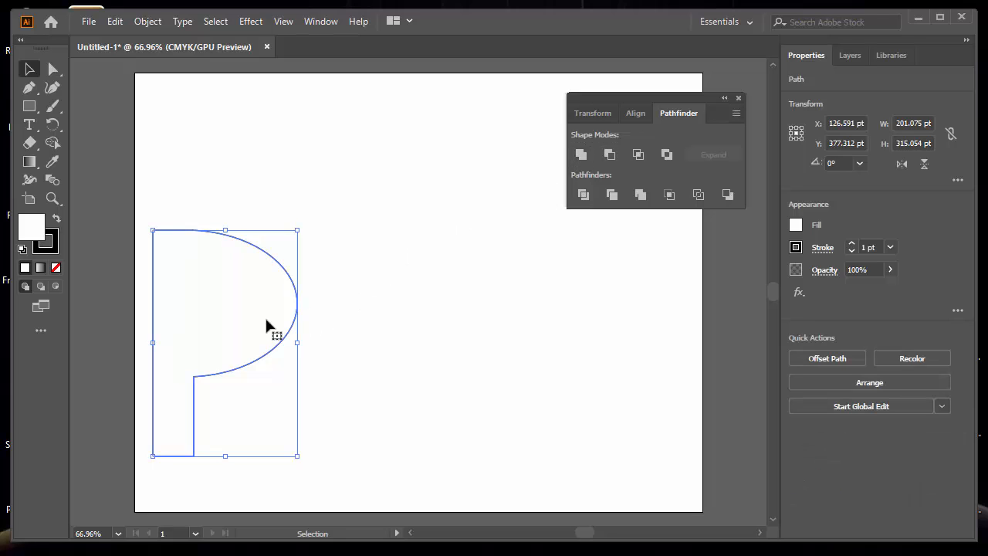
drag(266, 324, 331, 222)
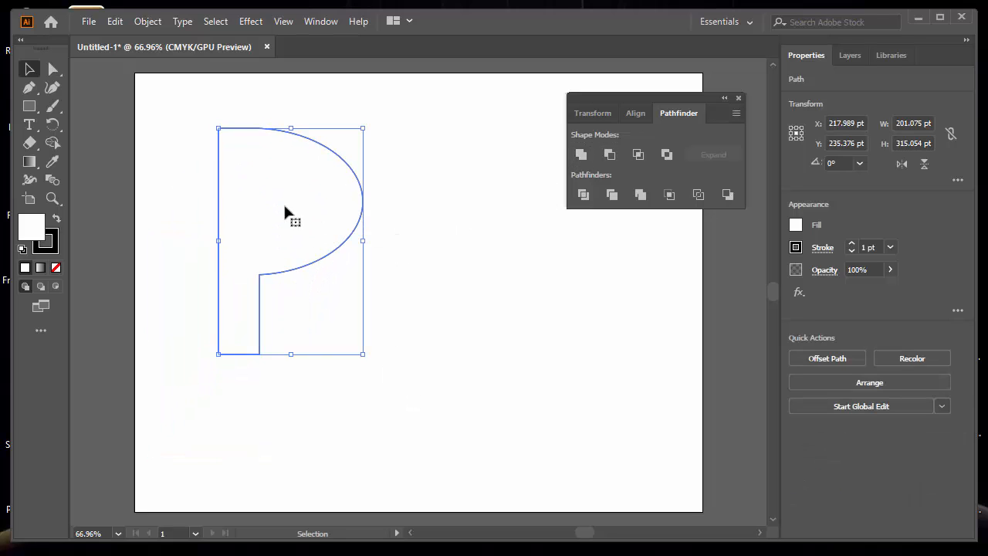
Draw an ellipse about 134 × 115 pt in the empty area to the right of the P
click(29, 106)
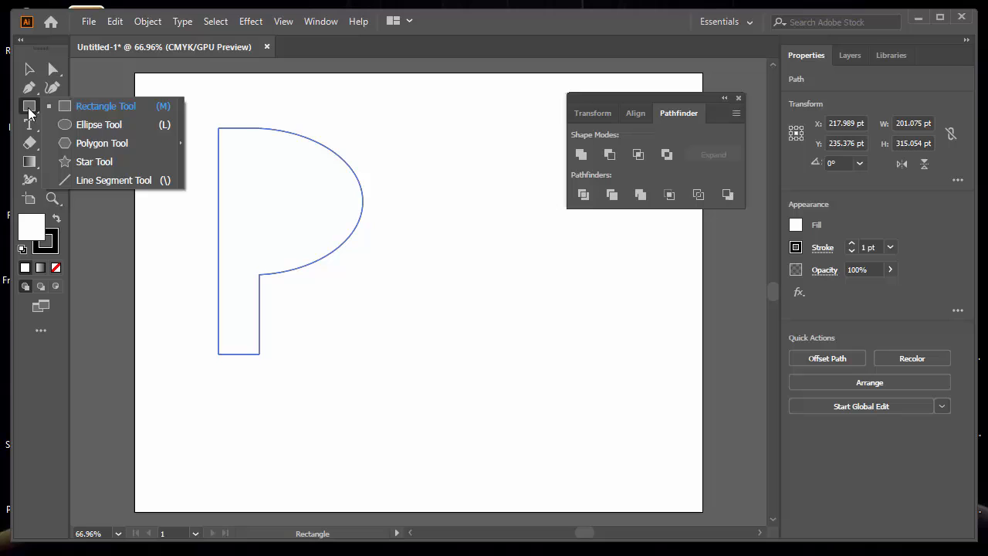
click(94, 121)
drag(432, 246, 528, 329)
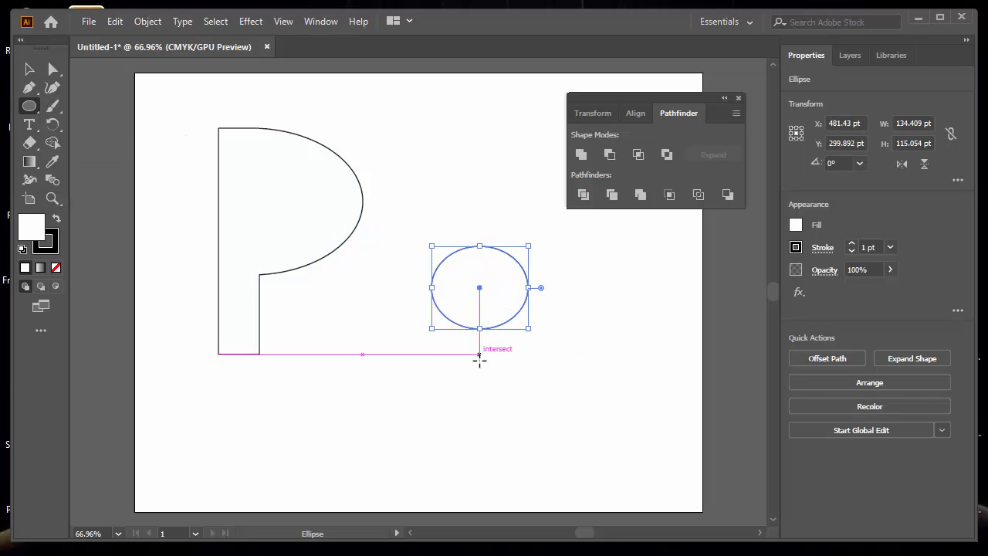
Cover the small ellipse's left half with a rectangle about 90 × 192 pt and cut it away with Minus Front
click(29, 105)
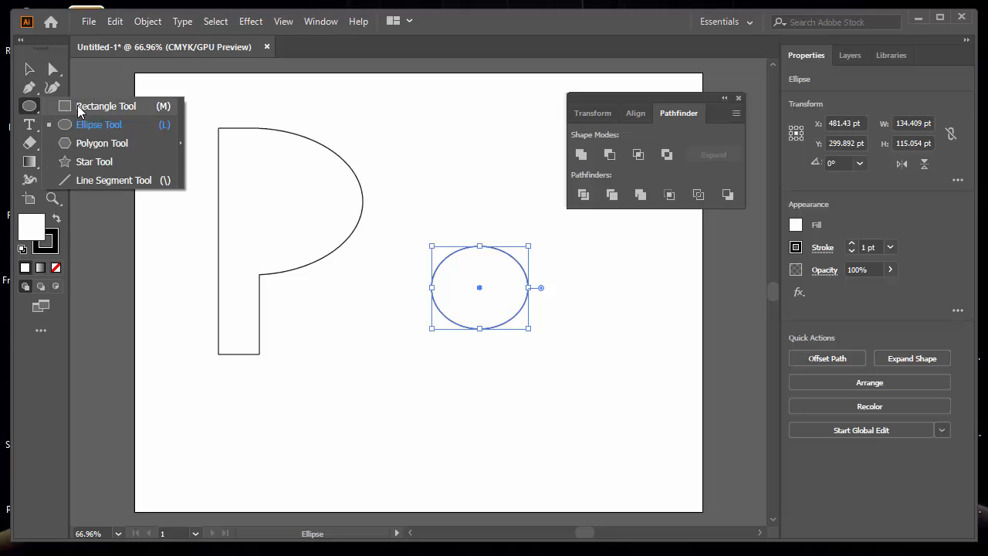
click(74, 103)
drag(416, 216, 480, 354)
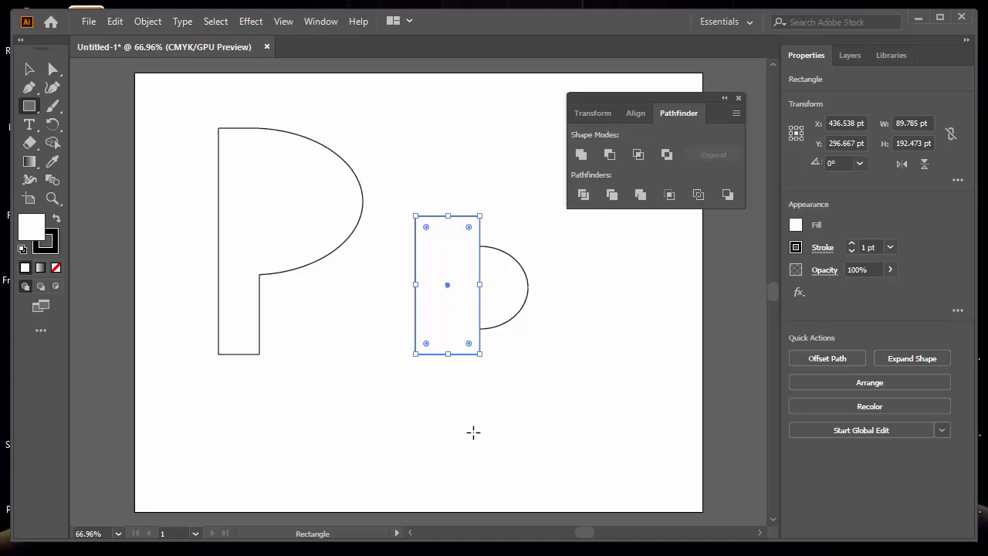
key(v)
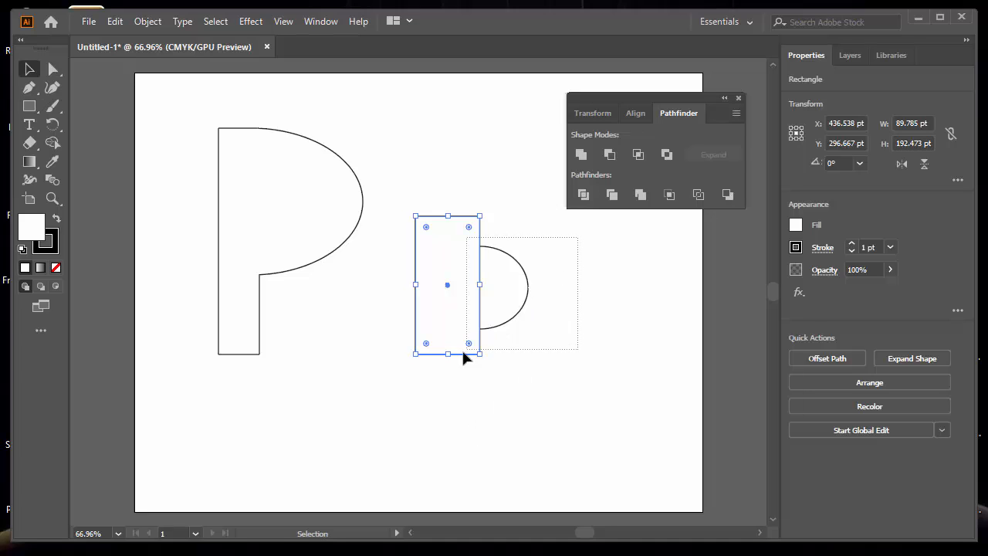
drag(463, 351, 462, 357)
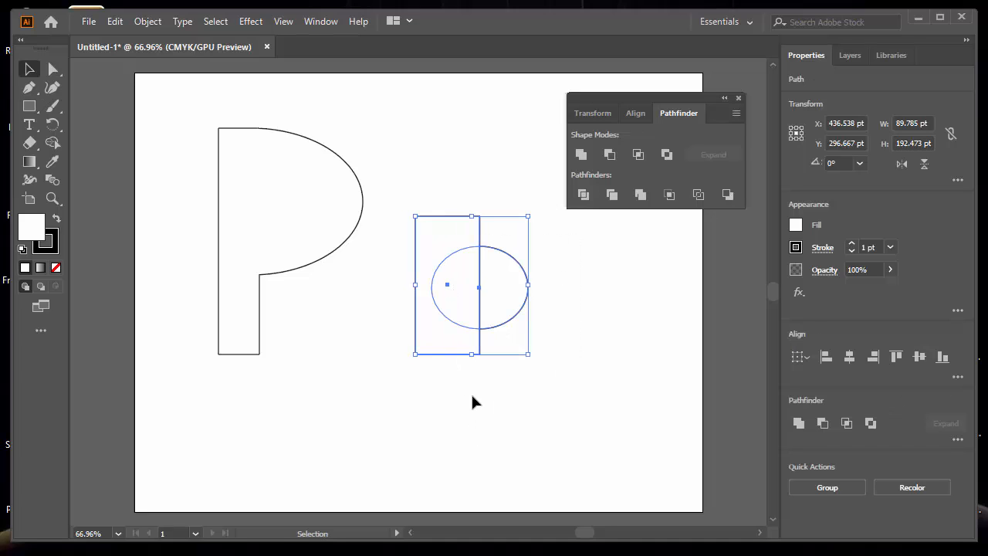
click(609, 154)
click(552, 351)
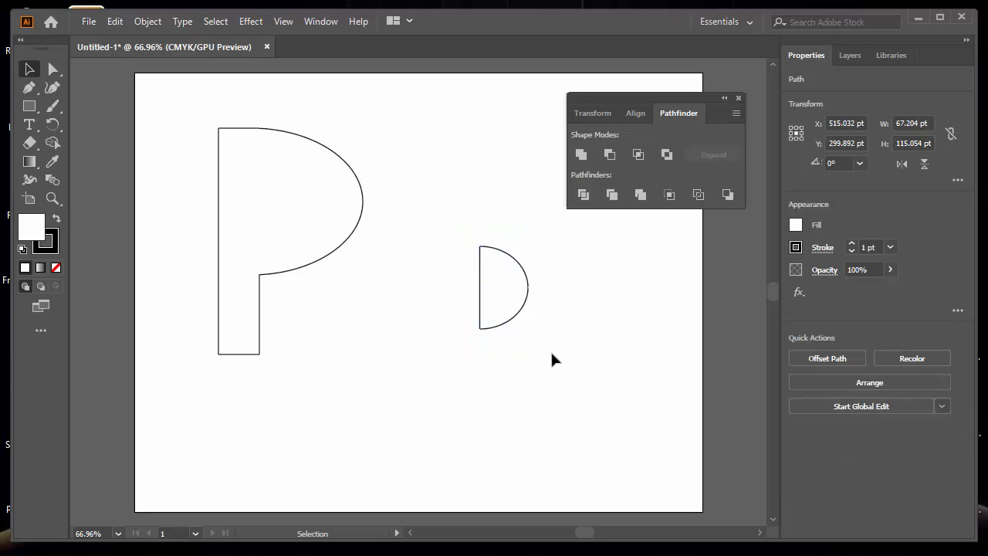
Widen the small half-ellipse to about 82 pt and place it inside the bowl of the P
click(528, 294)
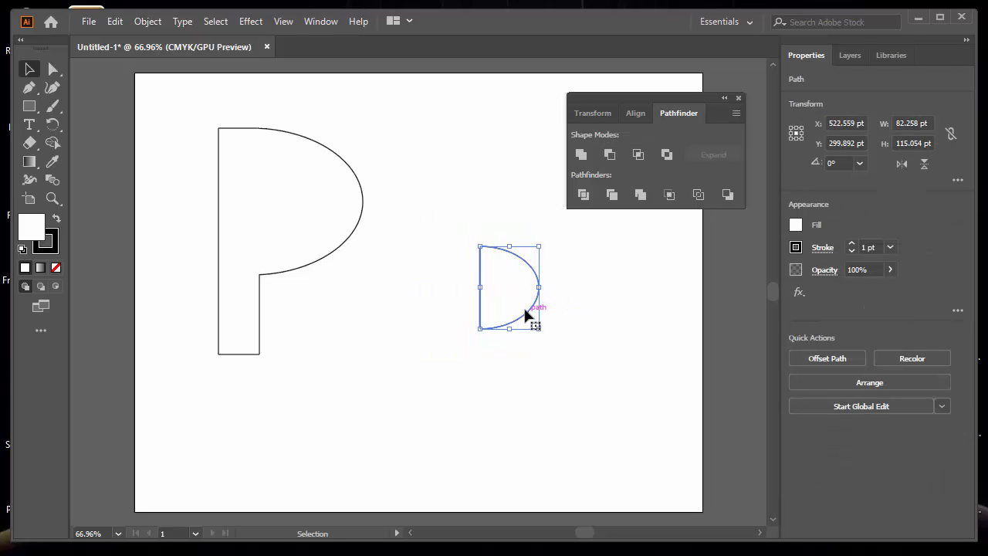
drag(525, 315, 305, 228)
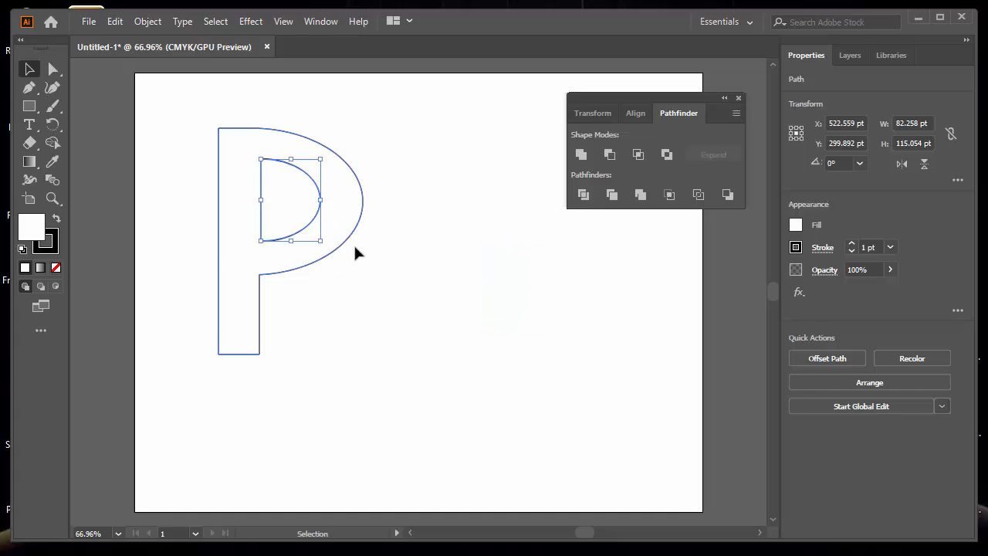
click(430, 294)
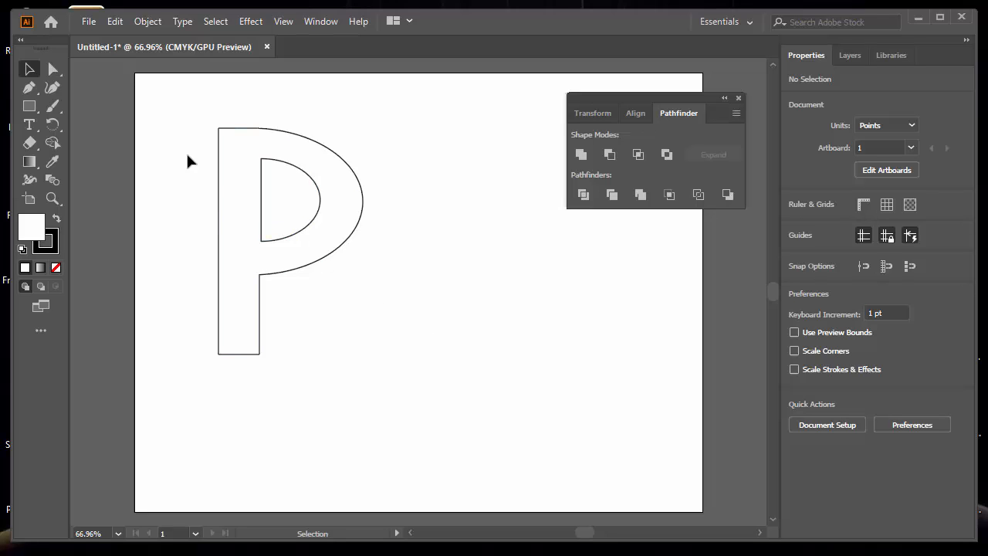
Subtract the small half-ellipse from the P with Minus Front to cut out the letter's counter
drag(321, 255, 329, 262)
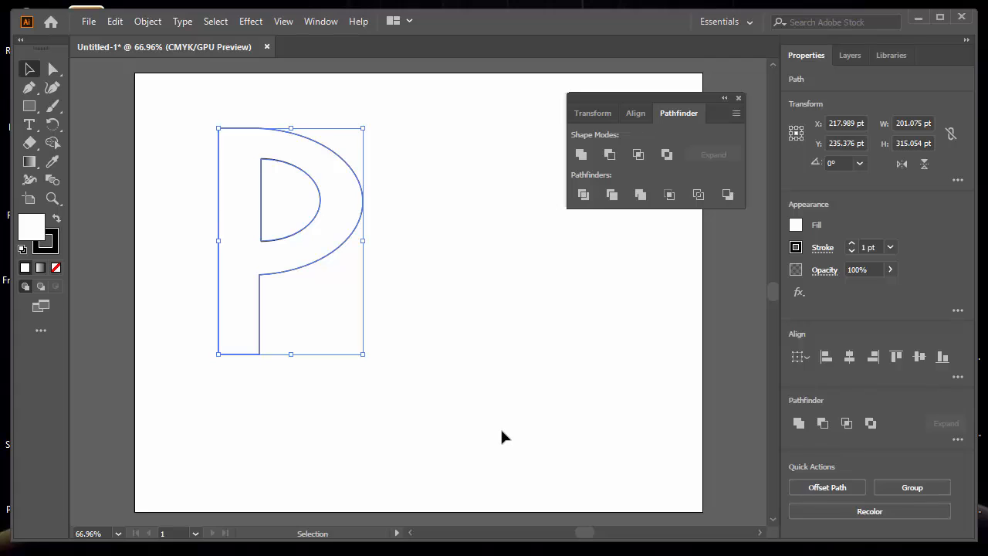
click(610, 155)
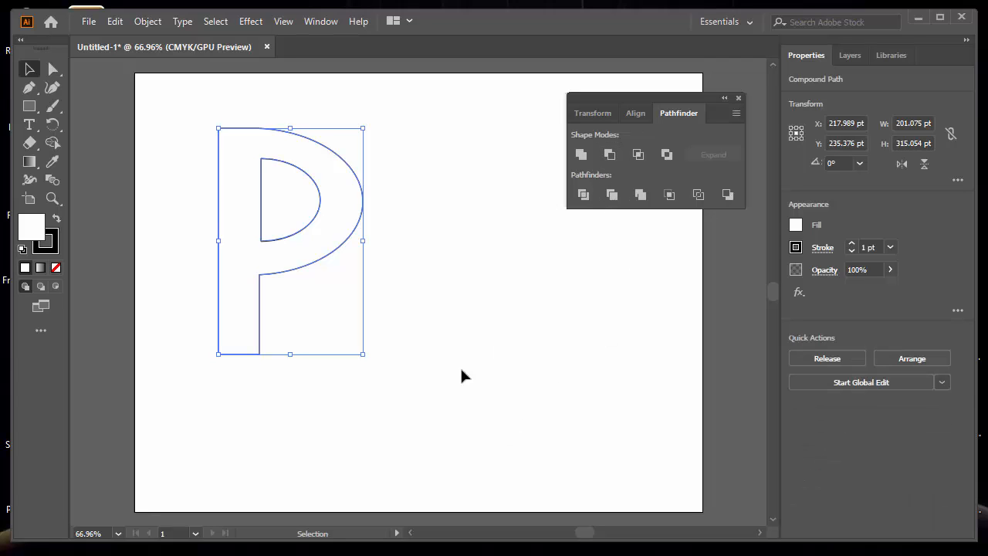
Fill the P with magenta from the Bright color library and move it toward the artboard's left edge
click(793, 226)
click(629, 395)
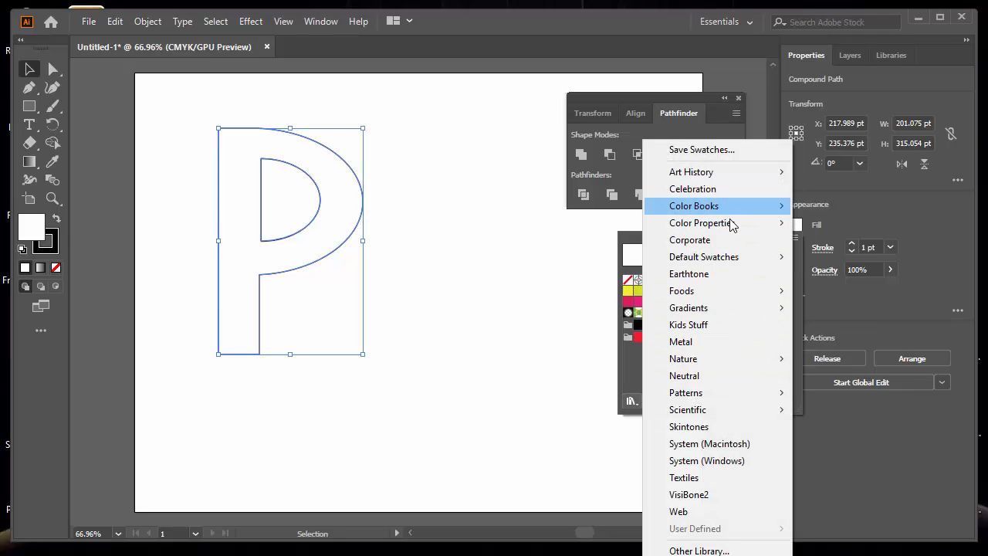
mouse_move(740, 225)
click(838, 224)
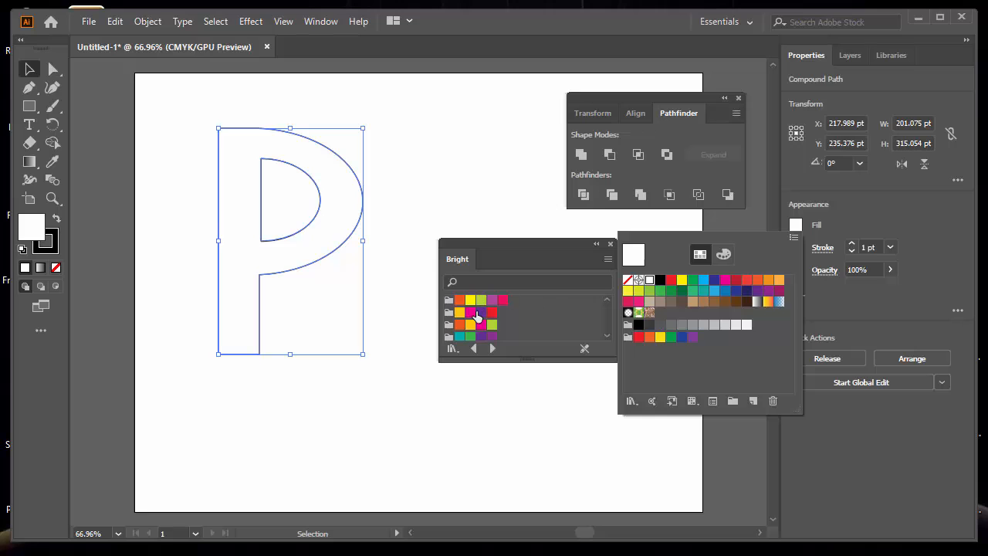
click(482, 330)
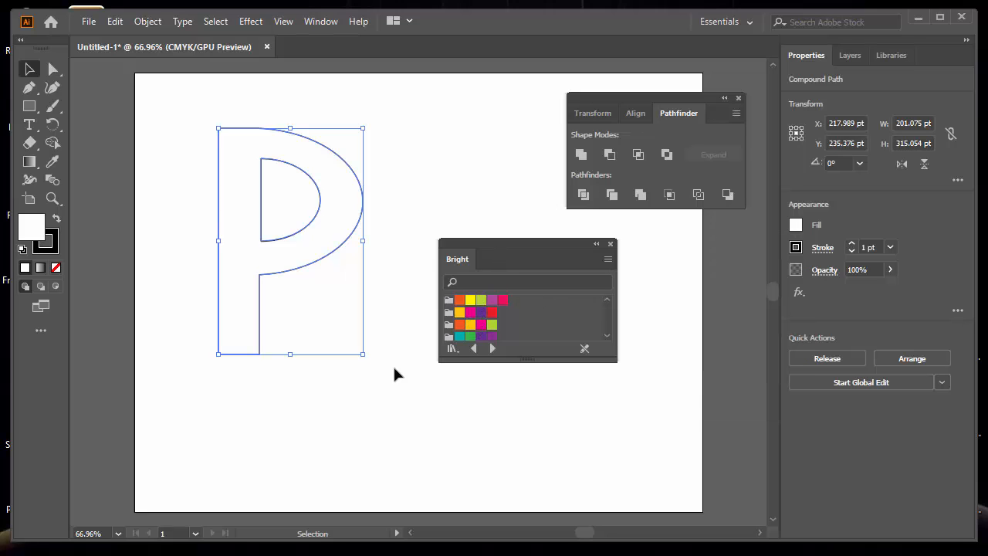
click(481, 325)
drag(327, 240, 262, 253)
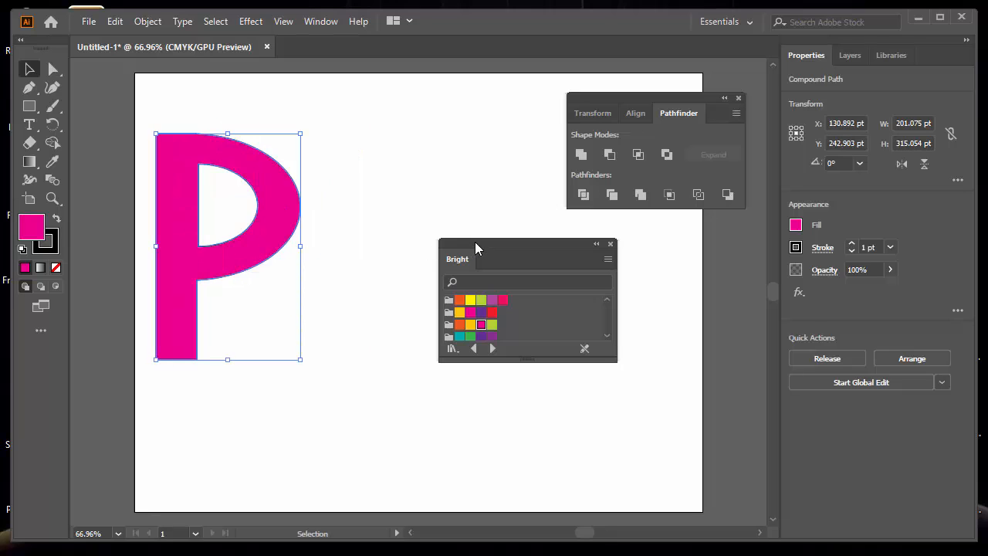
Draw a circle about 270 pt wide beside the P and a smaller one about 158 pt wide below it
drag(475, 248, 574, 380)
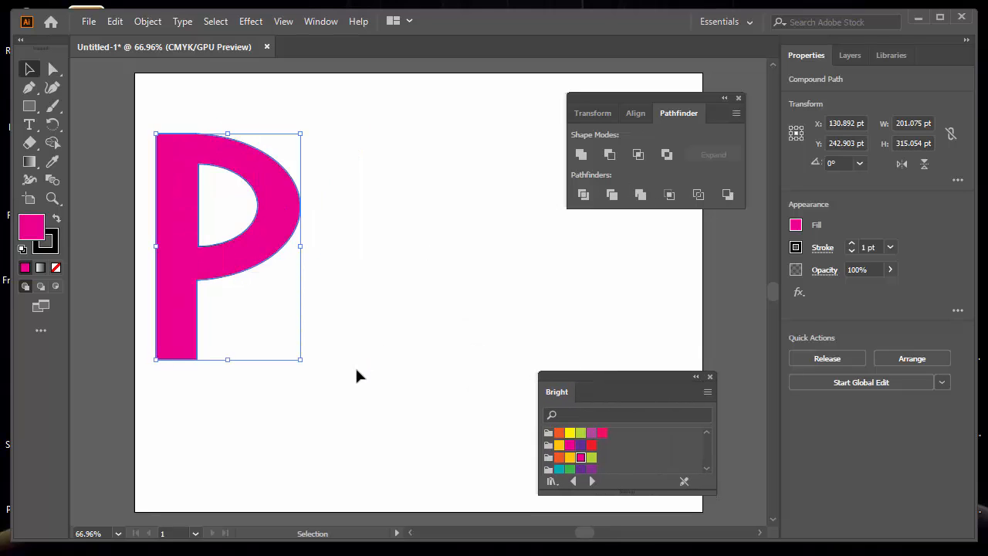
drag(29, 106, 81, 123)
drag(330, 168, 523, 362)
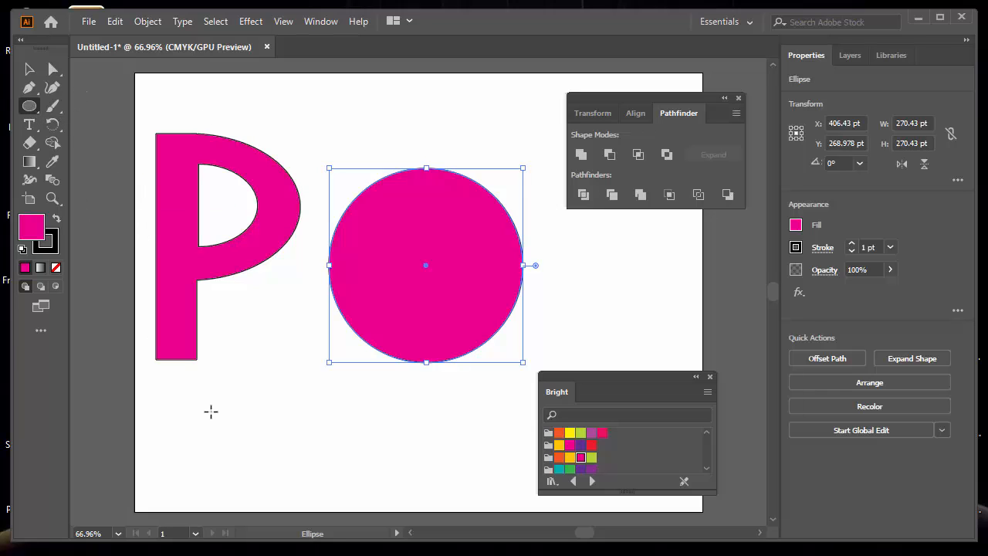
mouse_move(241, 385)
mouse_down()
mouse_move(353, 479)
mouse_move(354, 498)
mouse_up()
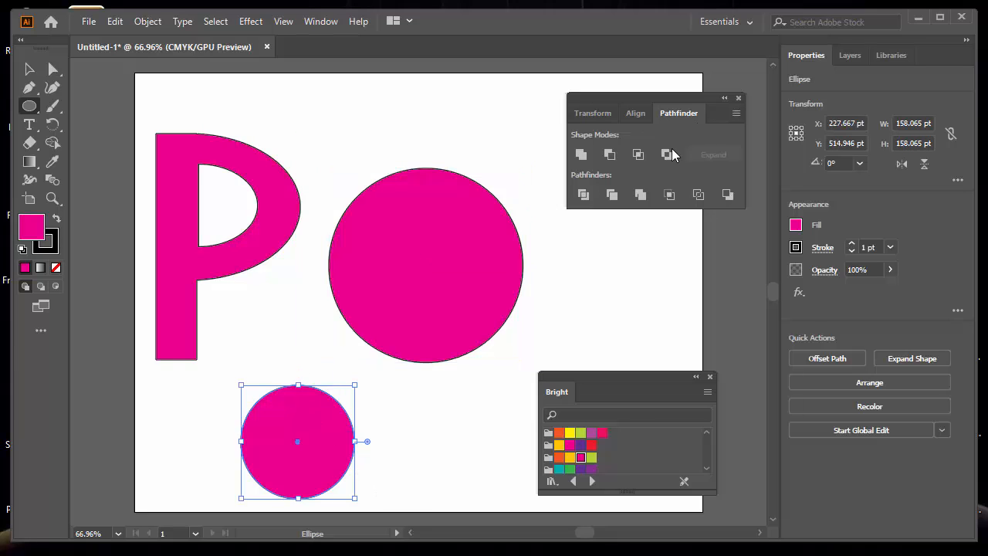
Fill the small circle with lime green from the Bright library and place it inside the large circle
click(591, 457)
key(v)
drag(304, 445, 438, 272)
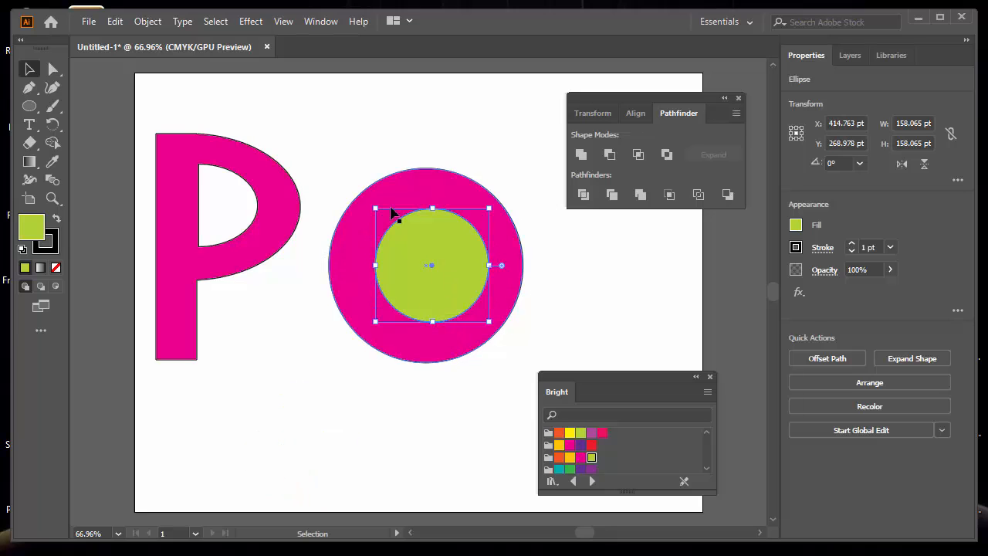
Cut the green circle out of the large circle with Minus Front and move the ring slightly up toward the P
shift+click(480, 344)
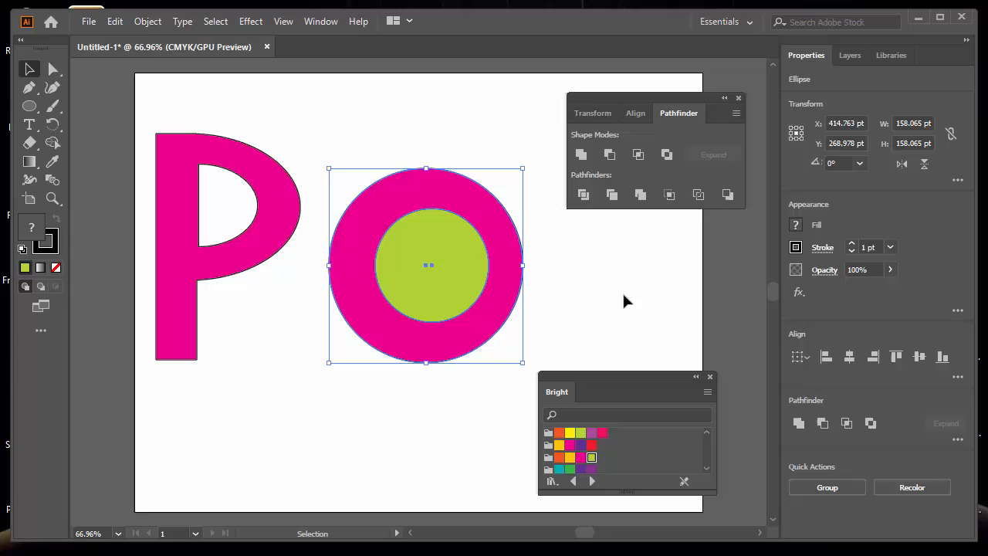
click(610, 155)
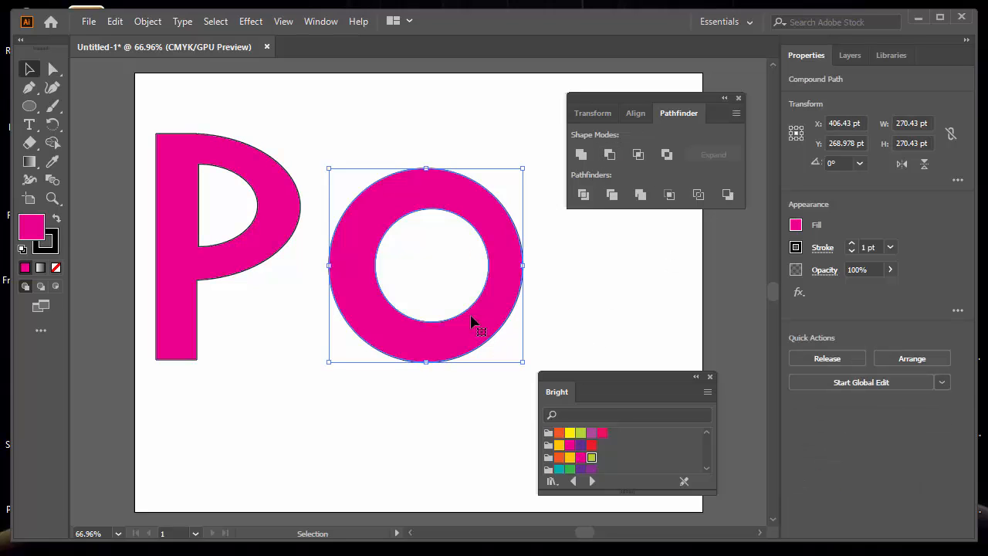
drag(482, 230, 474, 215)
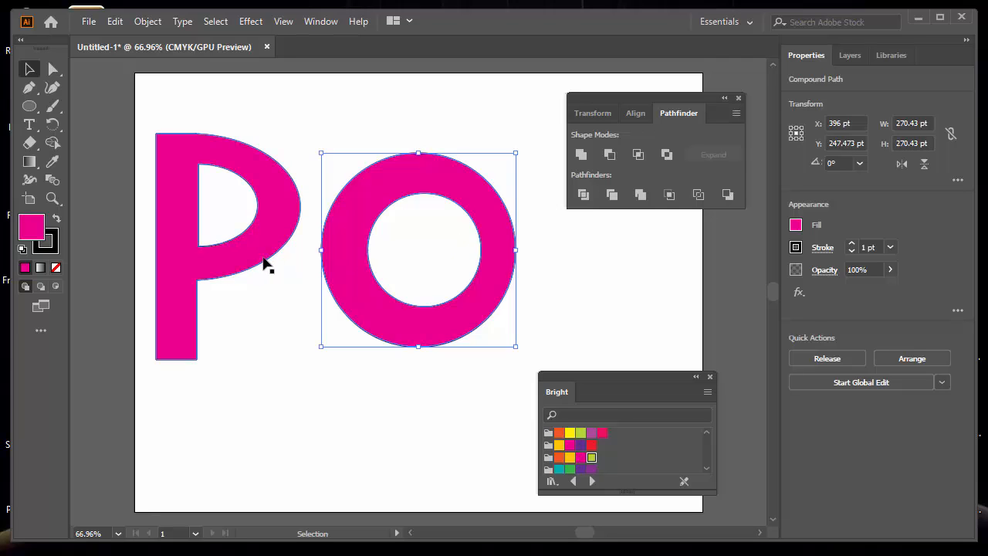
Draw a closed five-point polygon with the Pen tool over the ring's right side and fill it with yellow-orange
click(28, 88)
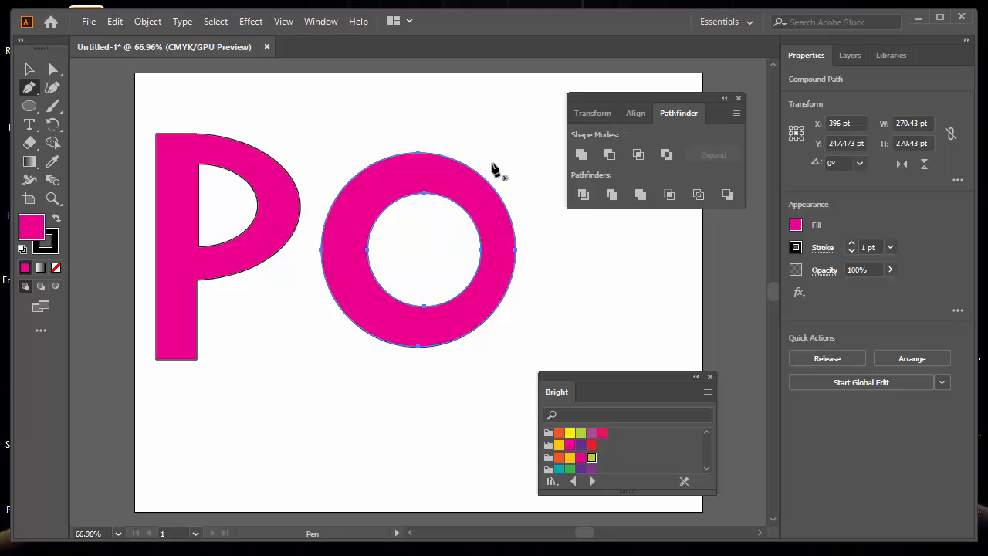
click(444, 214)
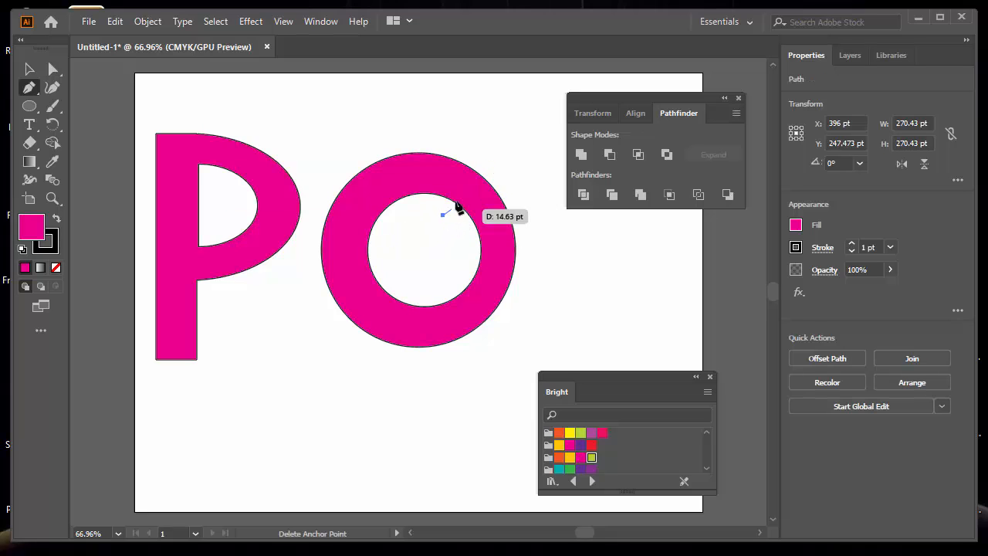
click(504, 156)
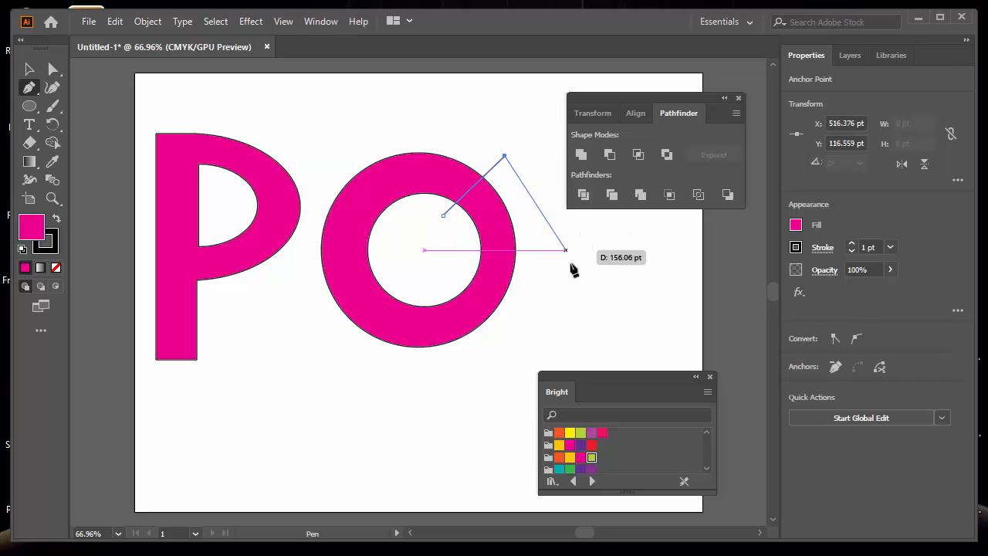
click(566, 326)
click(508, 363)
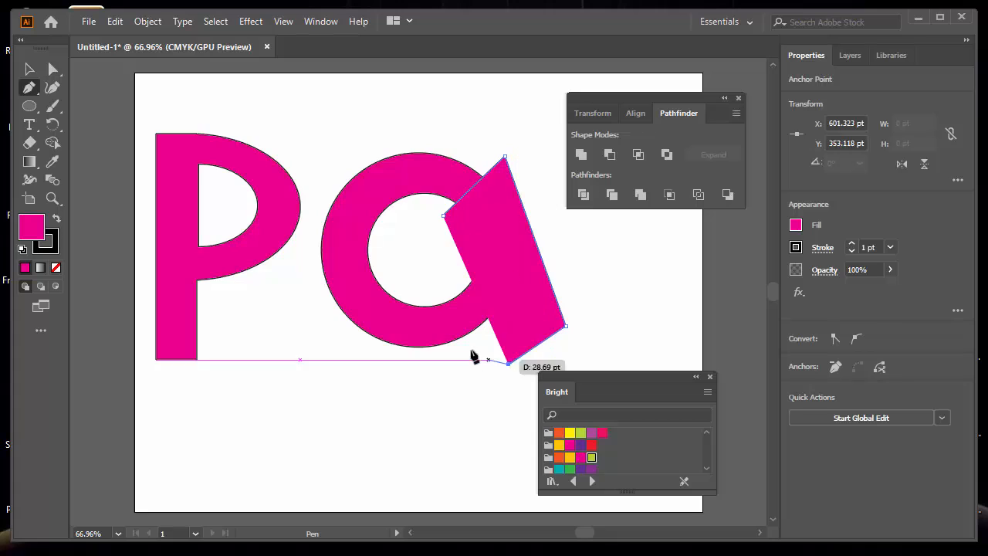
click(446, 281)
click(445, 217)
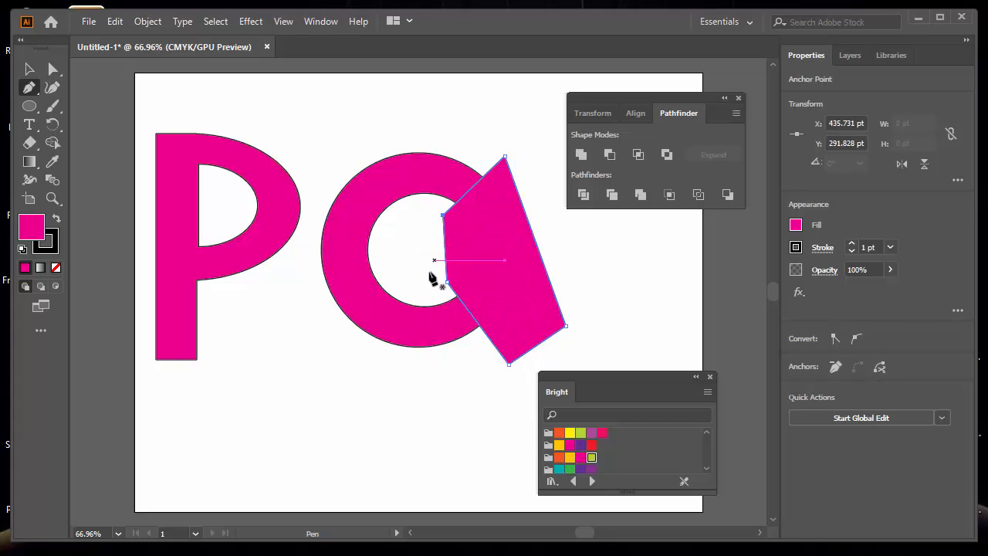
key(v)
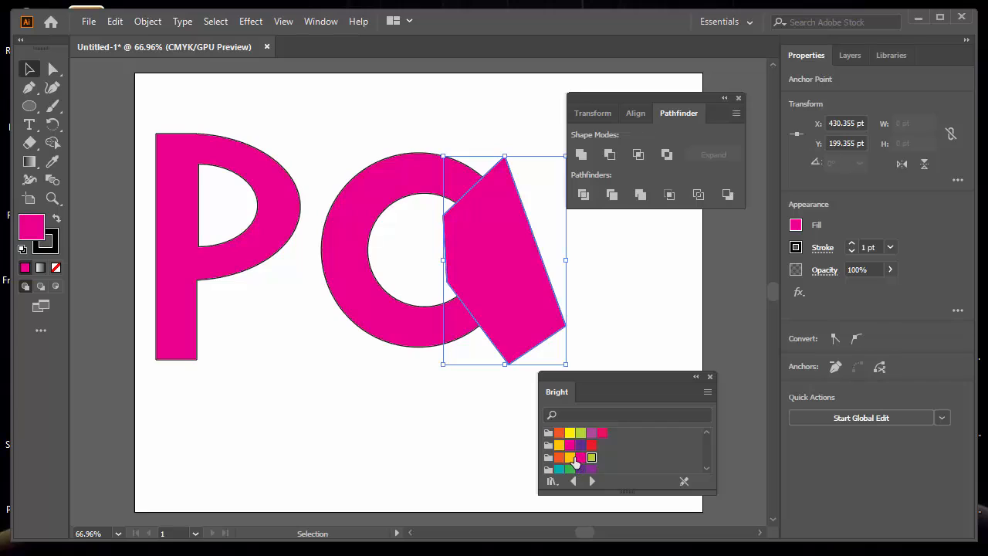
click(569, 457)
click(620, 329)
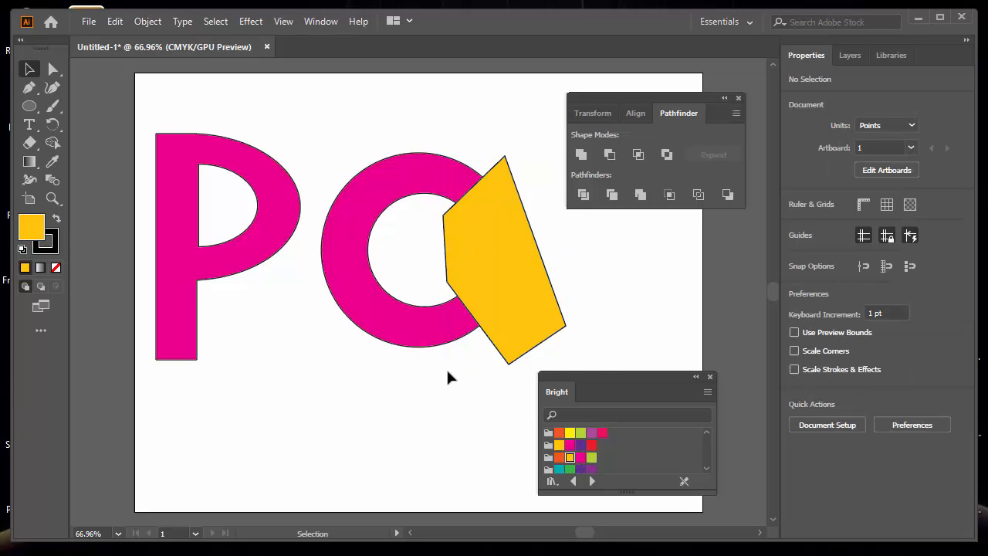
Subtract the polygon from the ring with Minus Front to form a C, and move the C against the P
drag(530, 275, 587, 270)
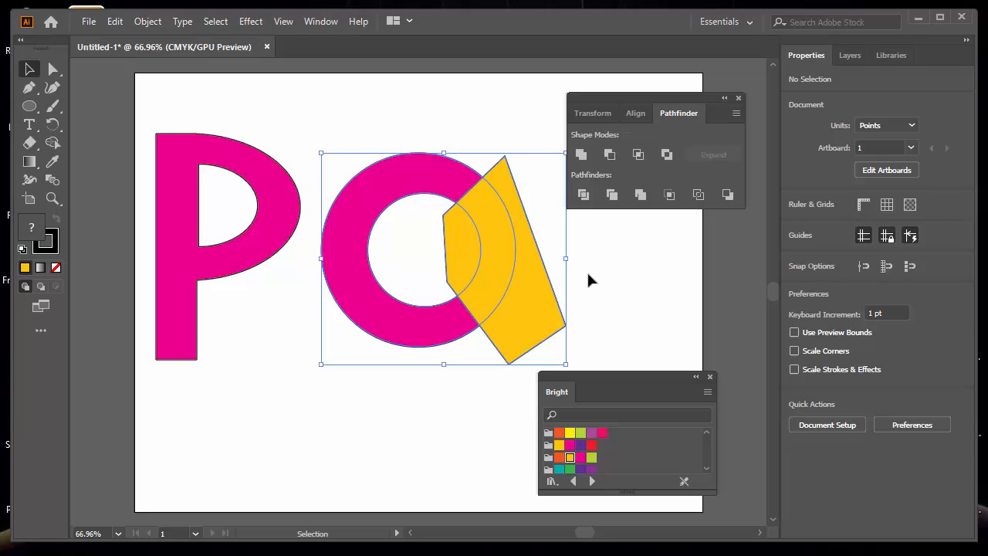
click(609, 157)
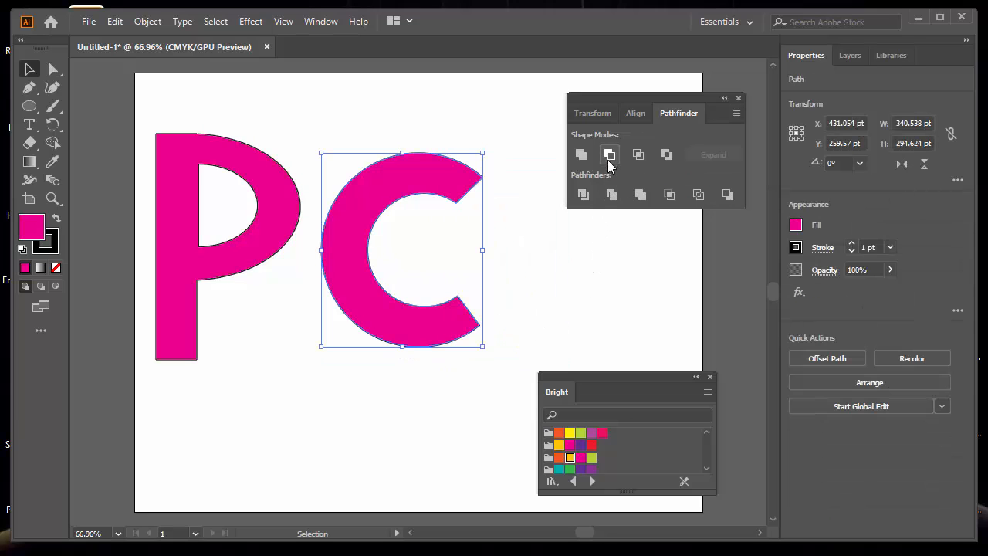
click(513, 332)
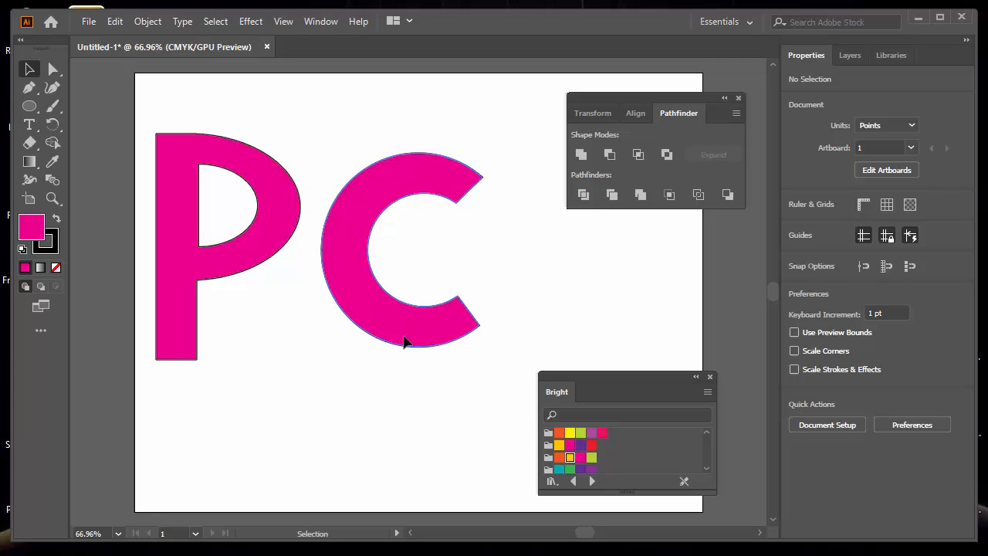
drag(404, 340, 375, 355)
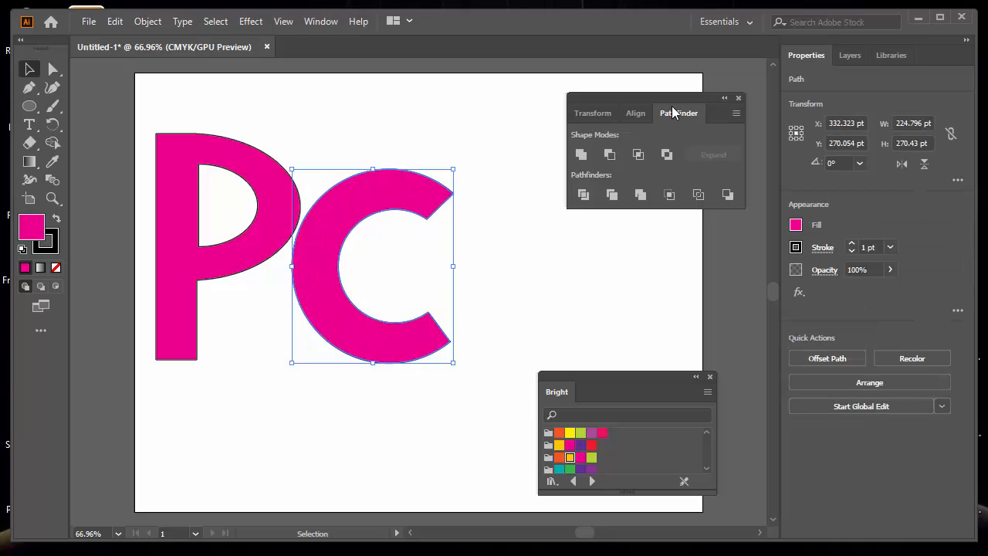
Draw a closed block letter M about 171 × 253 pt with the Pen tool to the right of the C
click(30, 87)
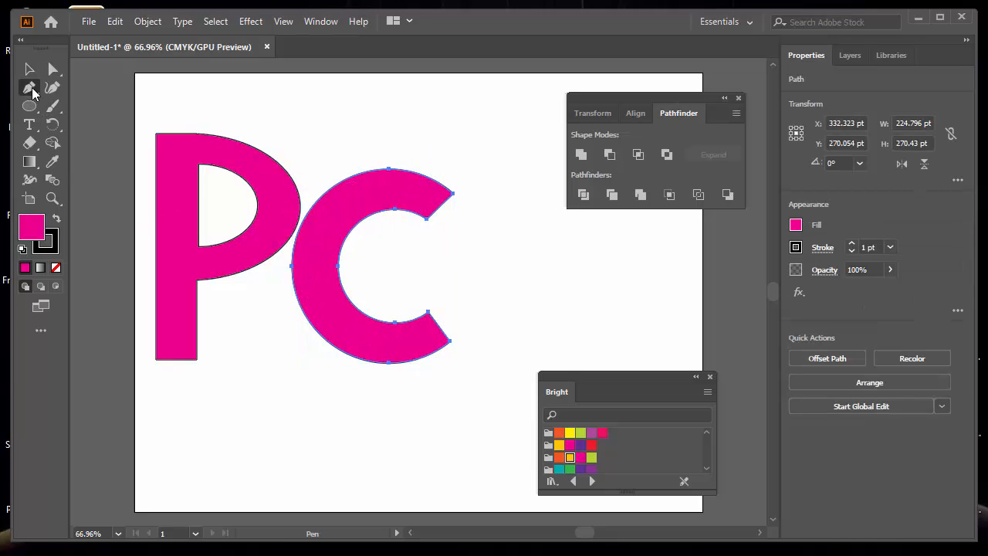
ctrl+click(477, 360)
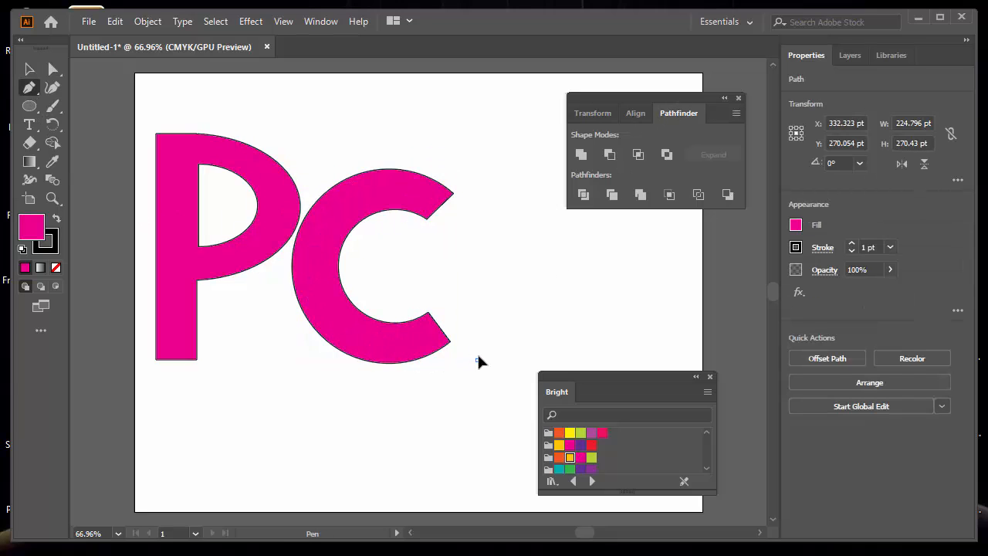
click(464, 179)
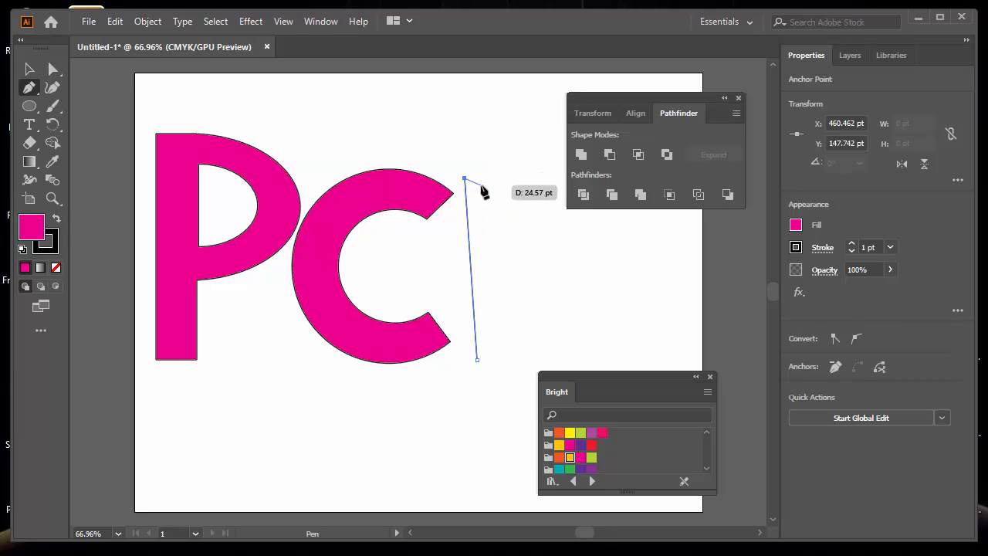
drag(623, 101, 256, 73)
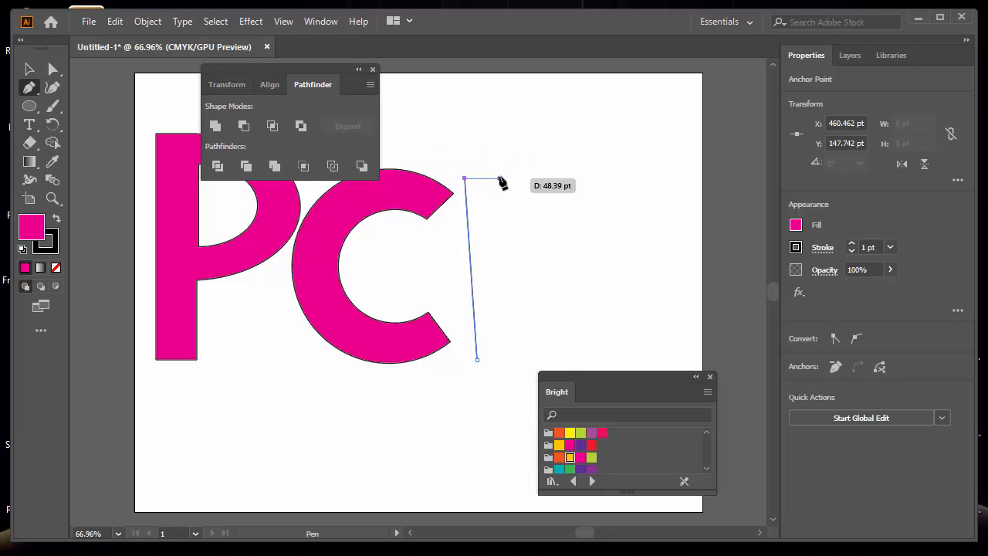
click(500, 180)
click(524, 219)
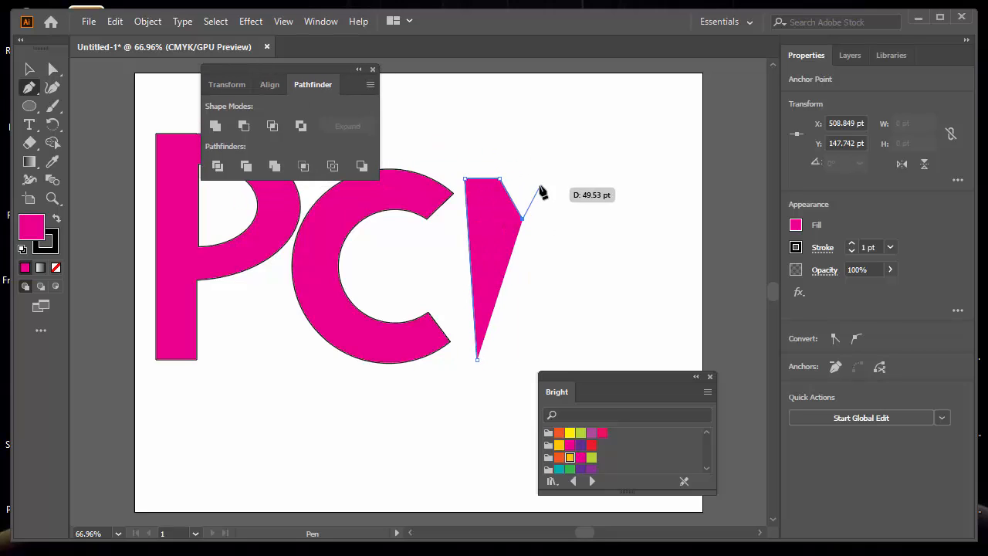
click(537, 179)
click(577, 180)
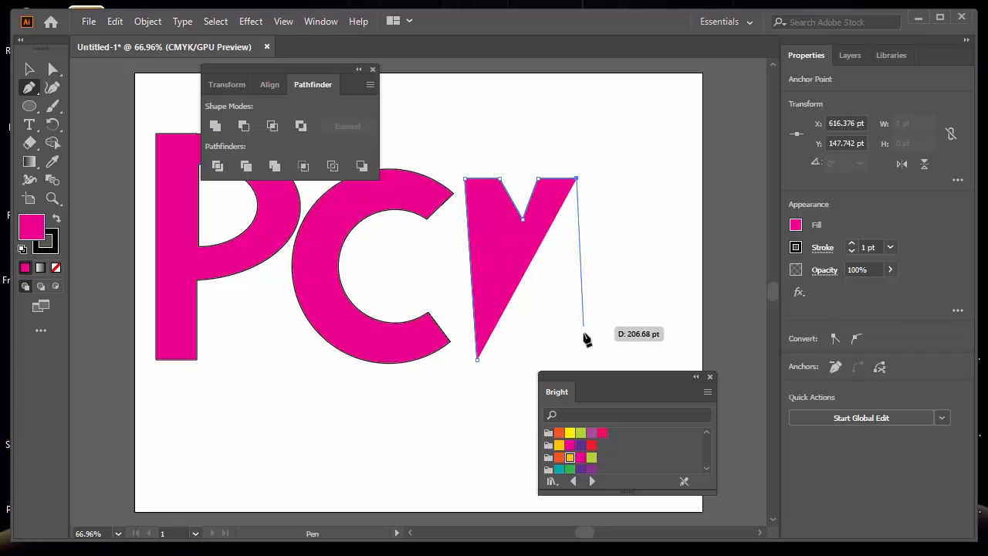
click(588, 353)
click(549, 355)
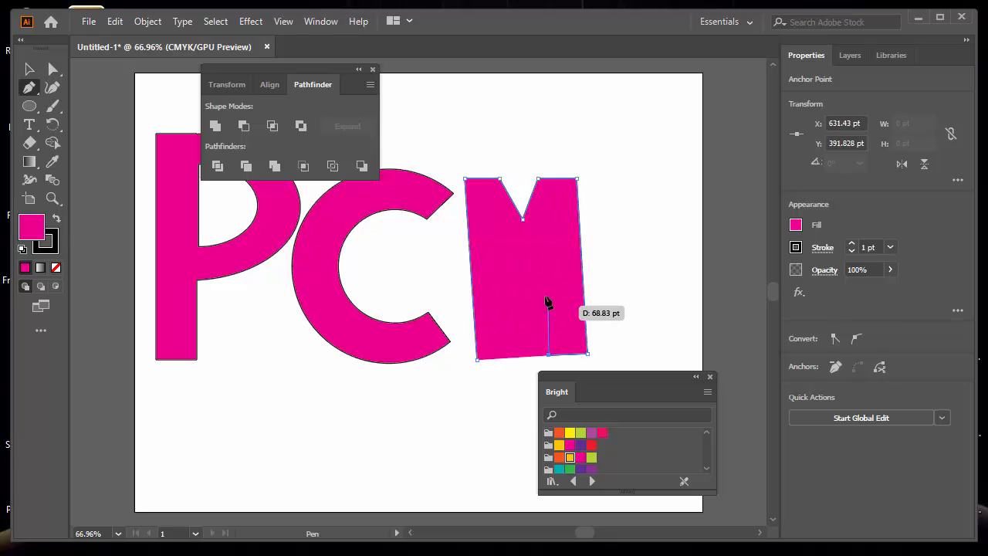
click(545, 266)
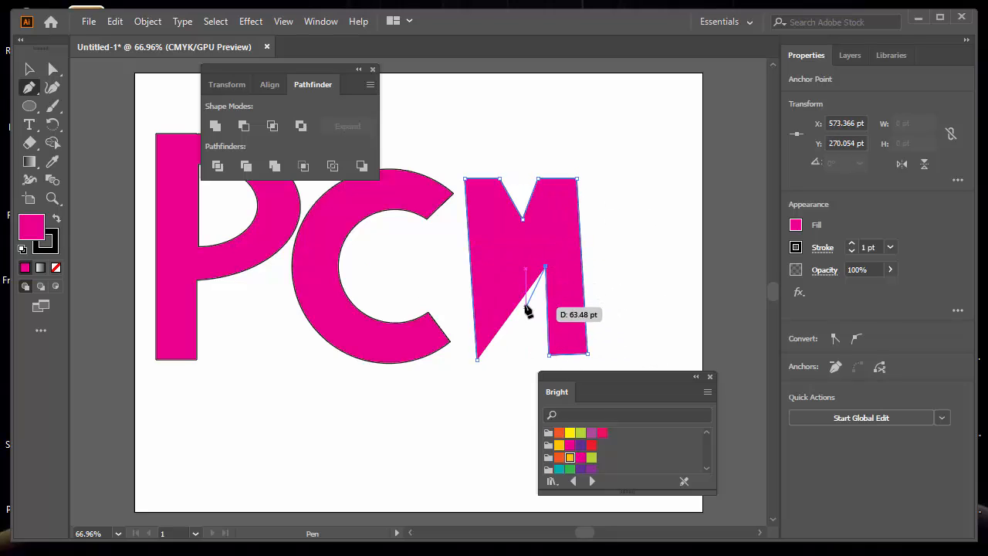
click(525, 296)
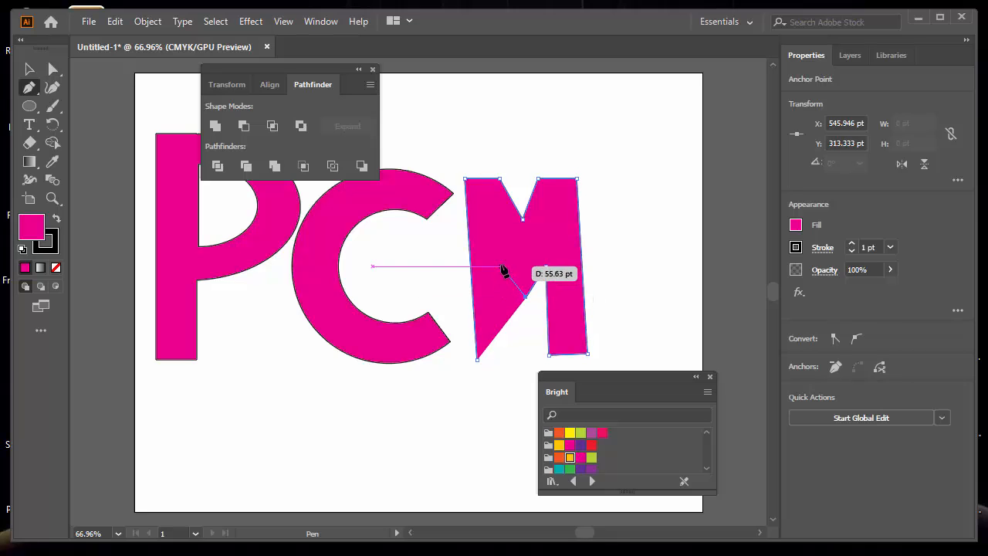
click(500, 266)
click(508, 358)
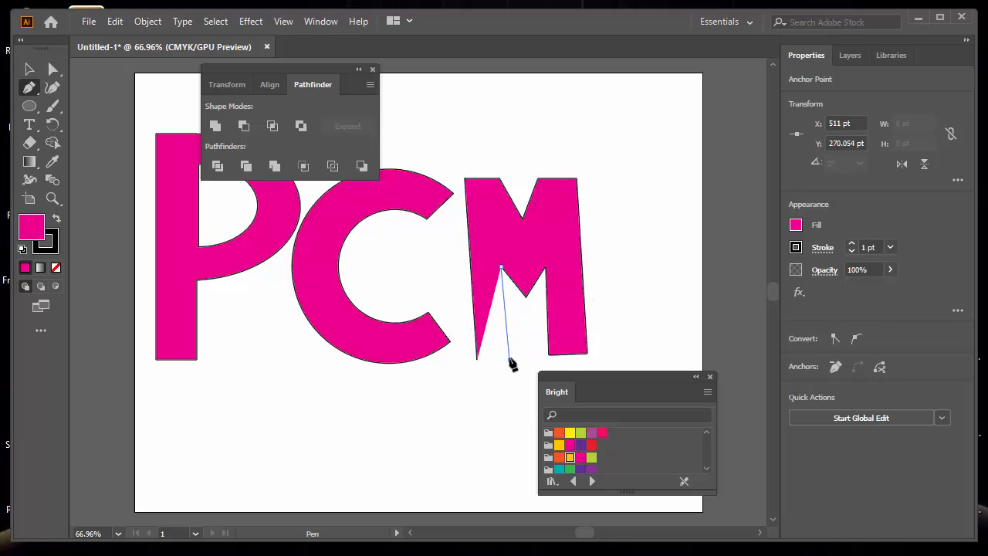
click(478, 360)
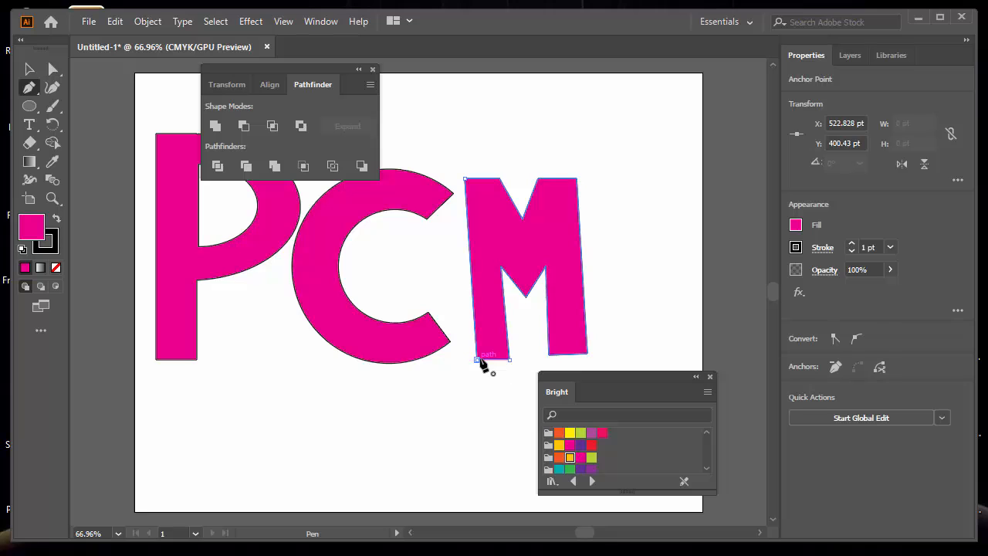
Raise the M slightly, and fill the M with yellow and the C with teal from the Bright library
click(30, 70)
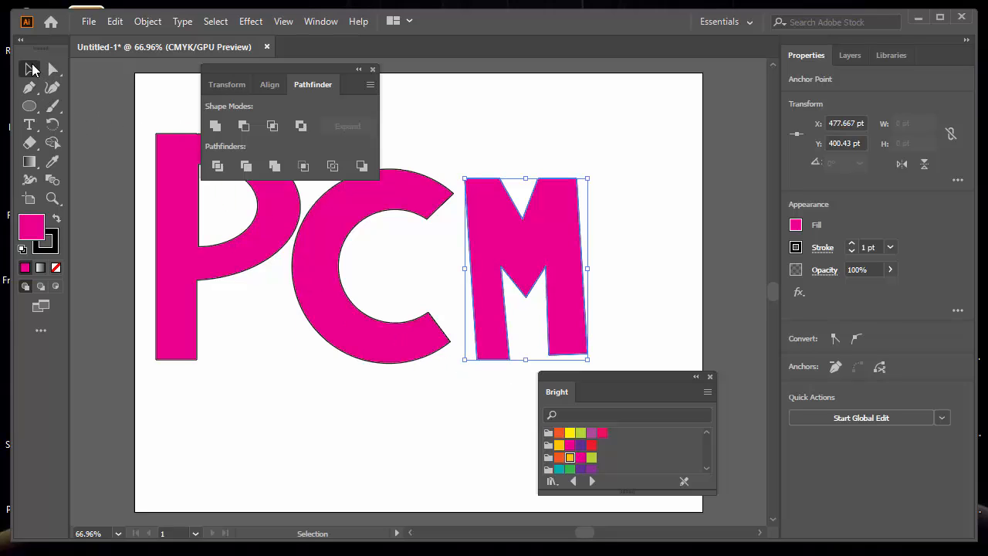
drag(534, 256, 534, 233)
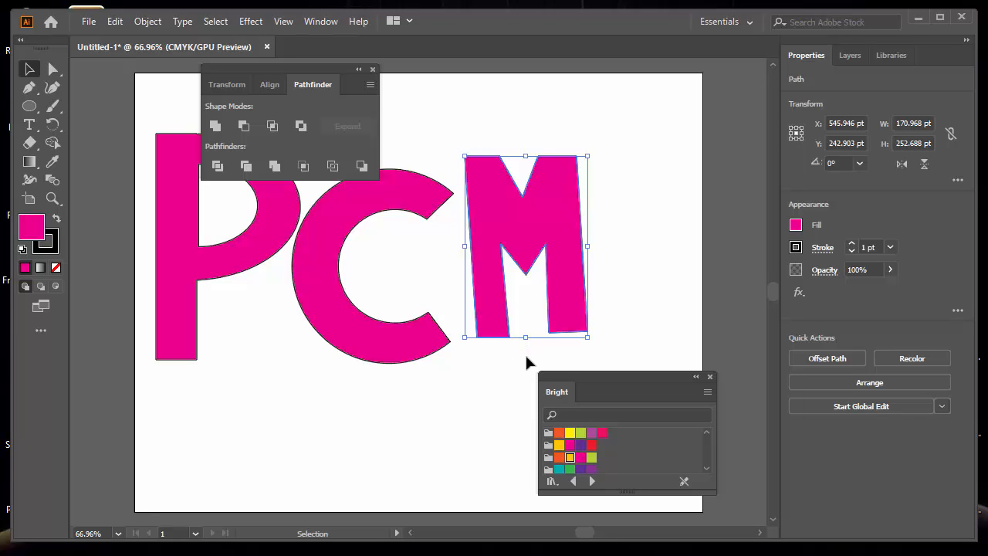
click(570, 435)
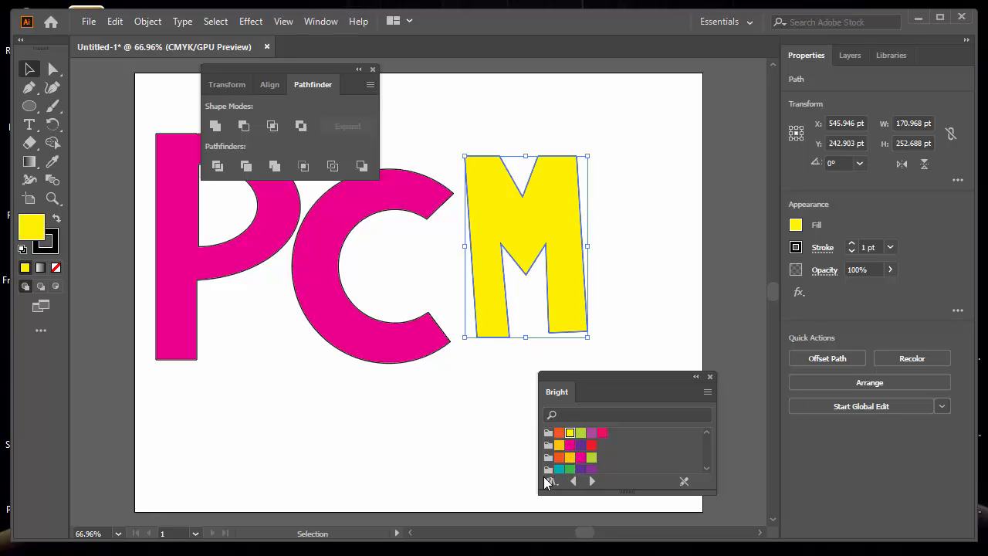
click(397, 352)
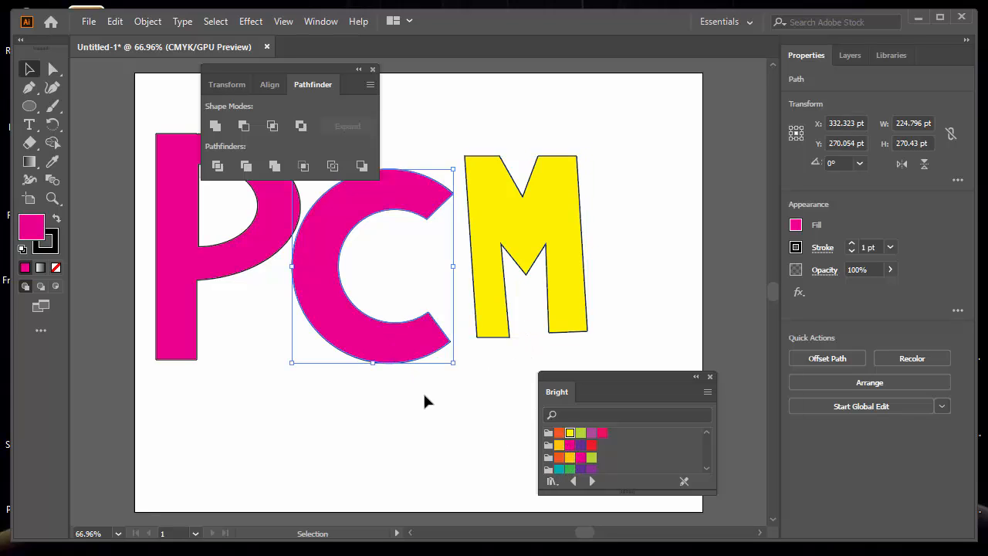
click(560, 470)
Nudge the C up and move the M and the P inward so both overlap the C
drag(376, 357, 376, 353)
drag(509, 245, 474, 266)
drag(284, 243, 298, 248)
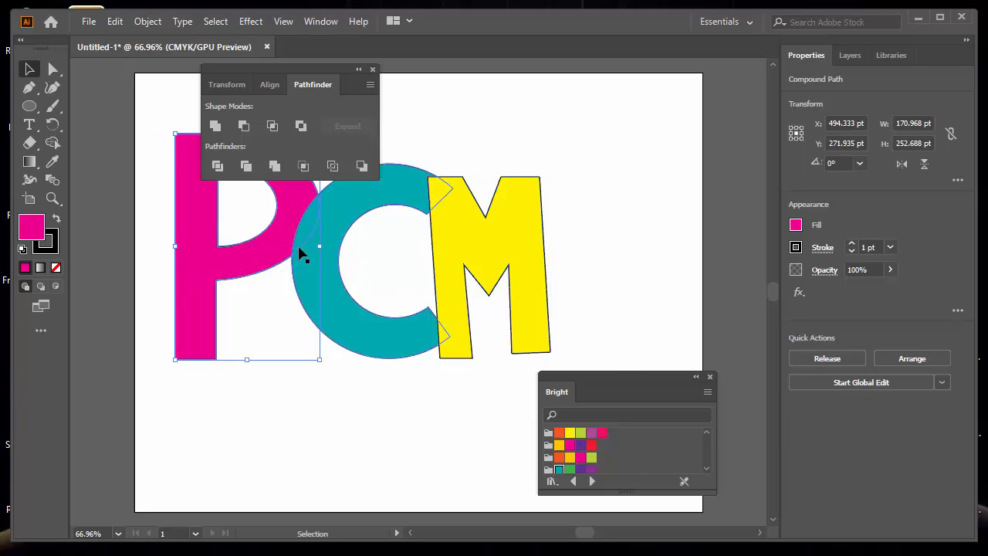
drag(615, 374, 320, 384)
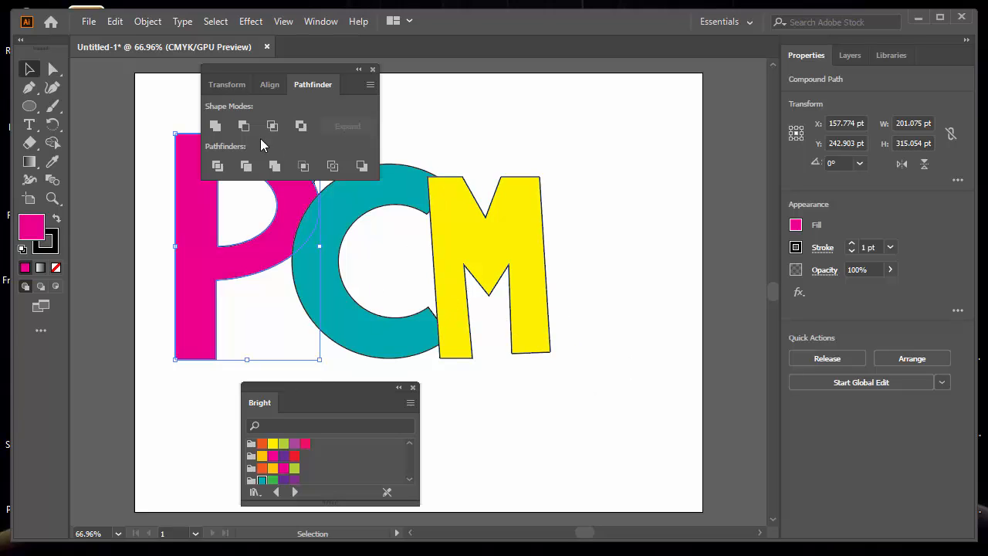
Draw a closed zigzag letter S about 163 × 338 pt with the Pen tool, placed beyond the M
drag(281, 68, 536, 93)
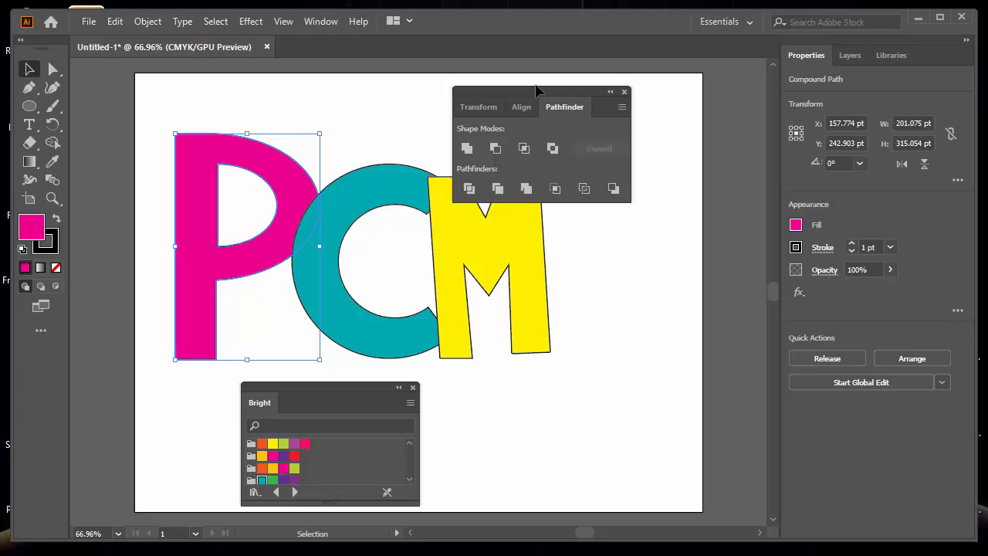
drag(536, 92, 538, 413)
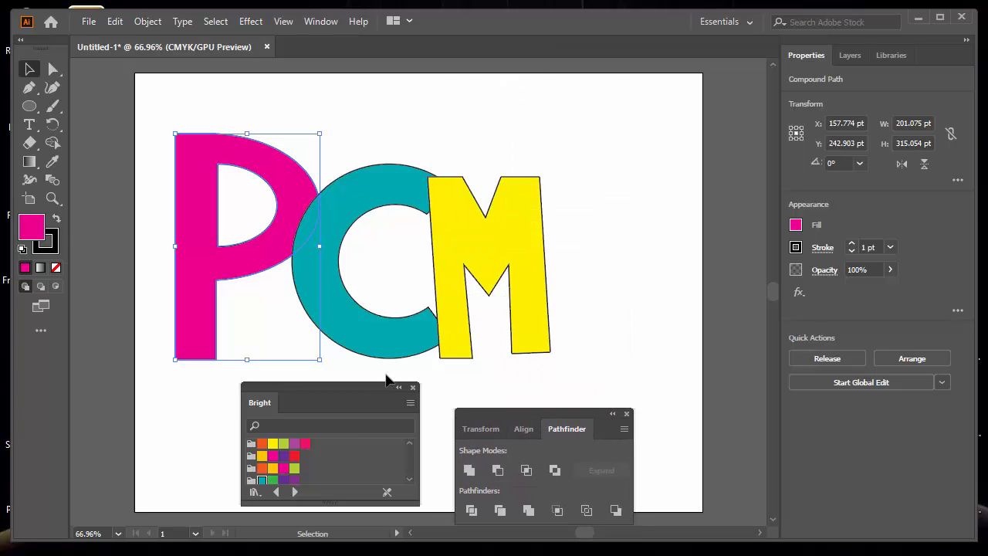
click(31, 87)
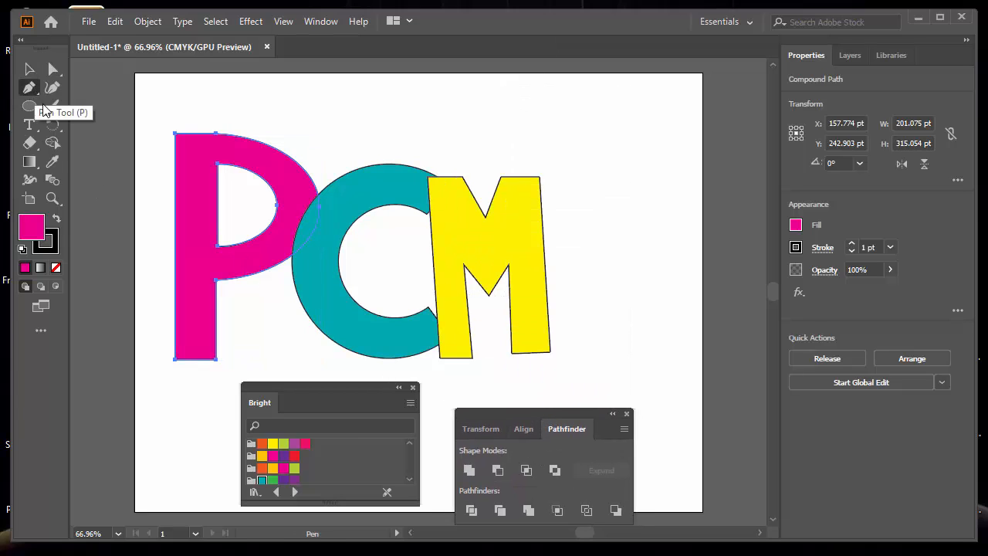
click(631, 133)
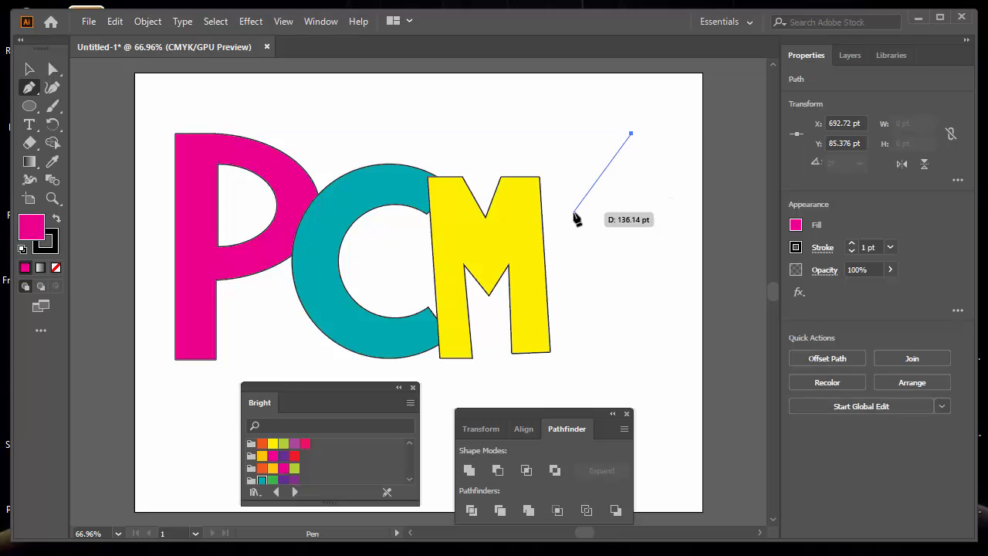
click(574, 212)
click(644, 267)
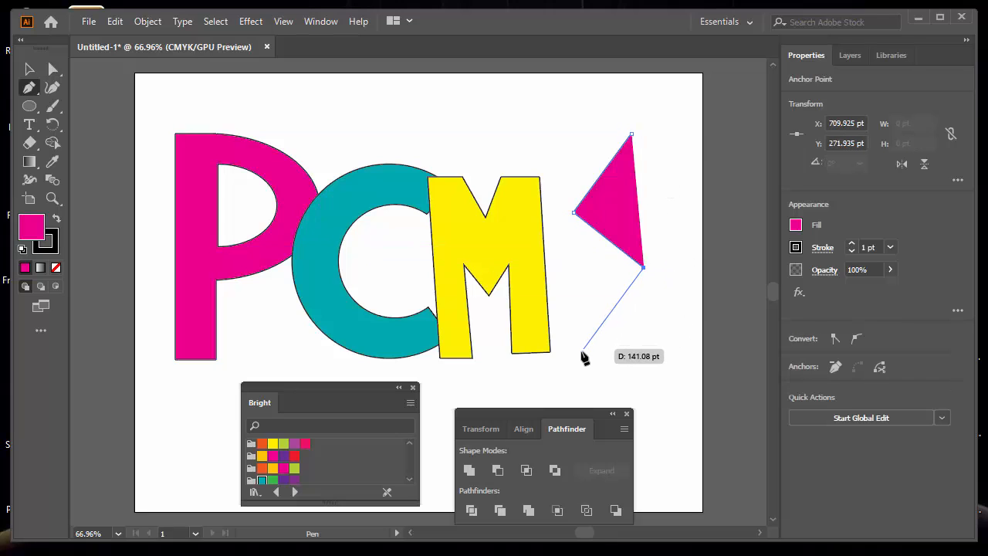
click(579, 357)
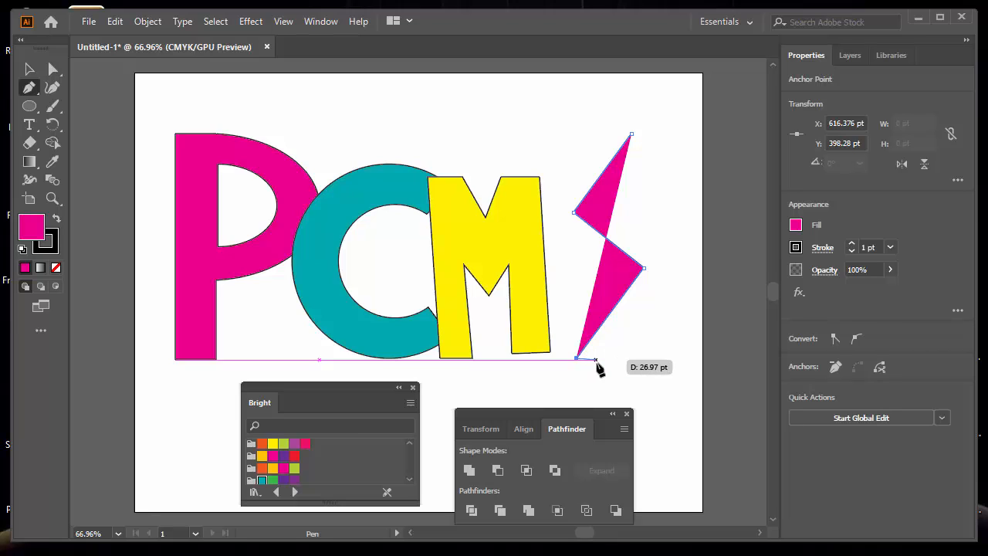
click(603, 374)
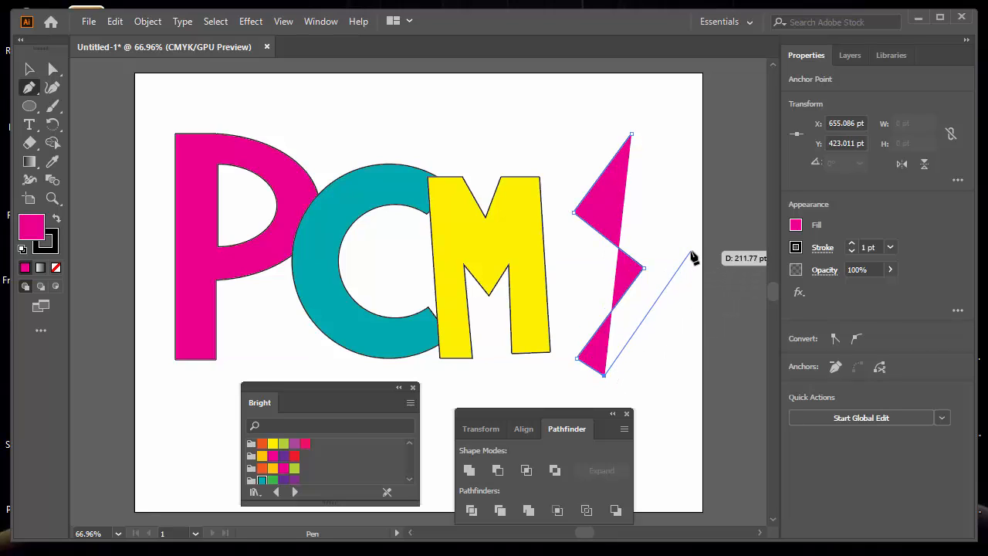
click(689, 250)
click(620, 209)
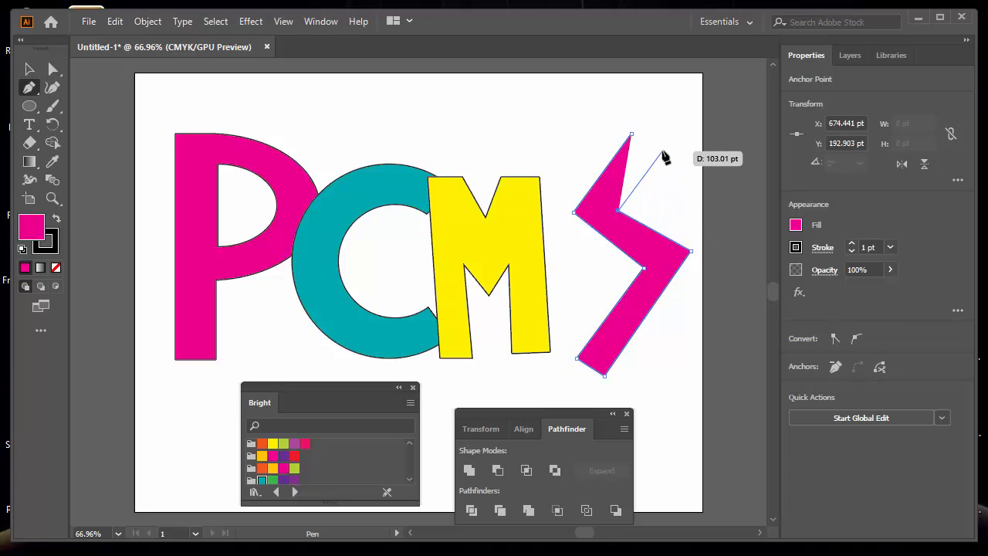
click(676, 135)
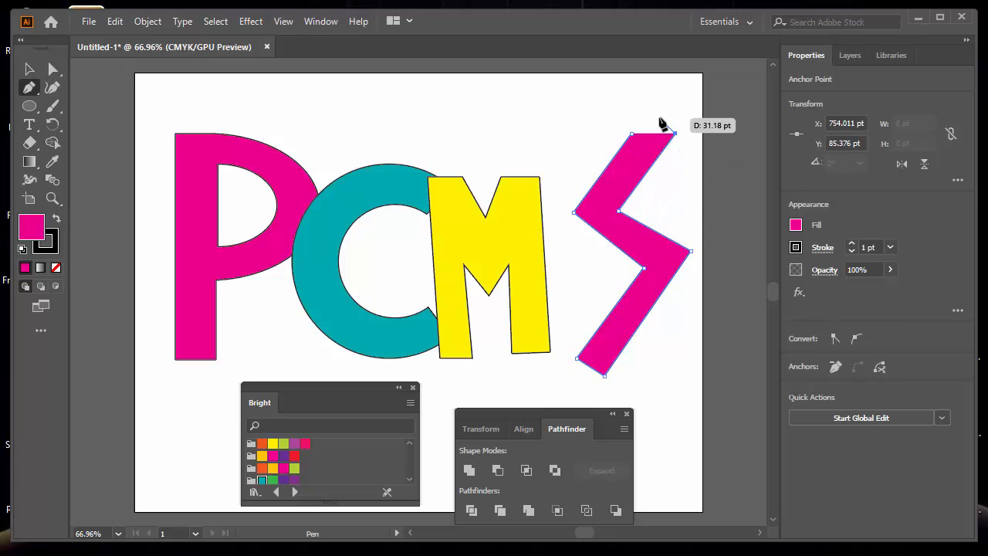
click(631, 135)
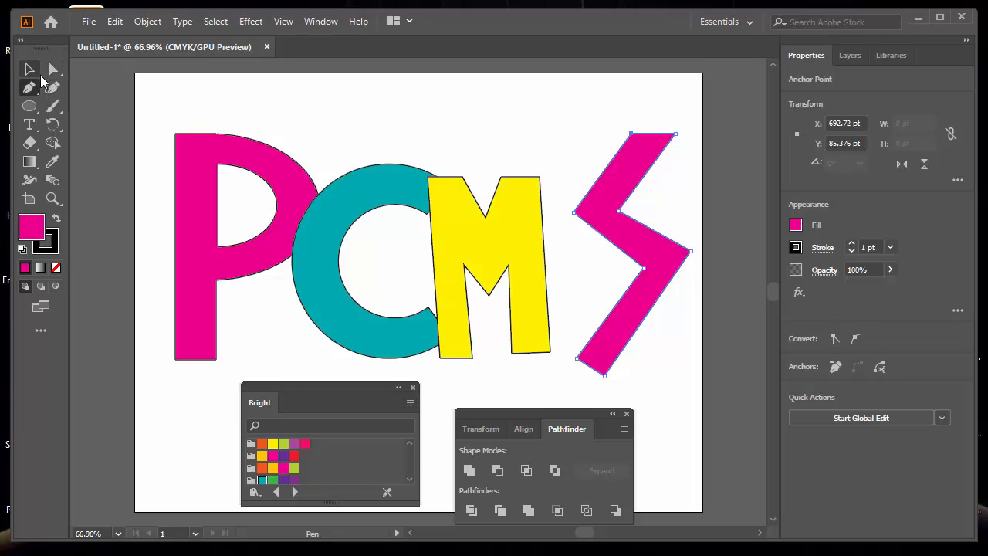
Convert the two anchor points at each bend of the S to smooth, rounding both bends
click(51, 70)
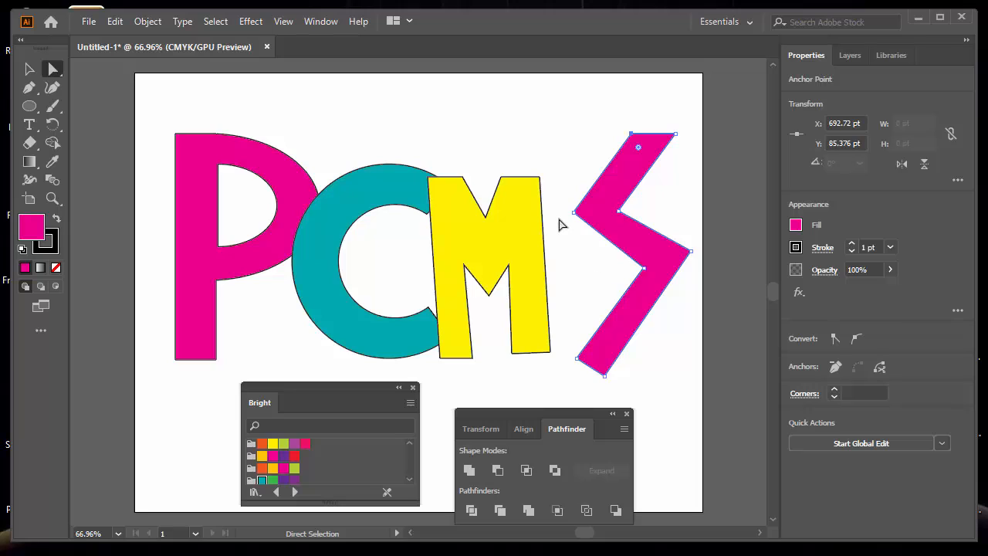
drag(601, 223, 648, 225)
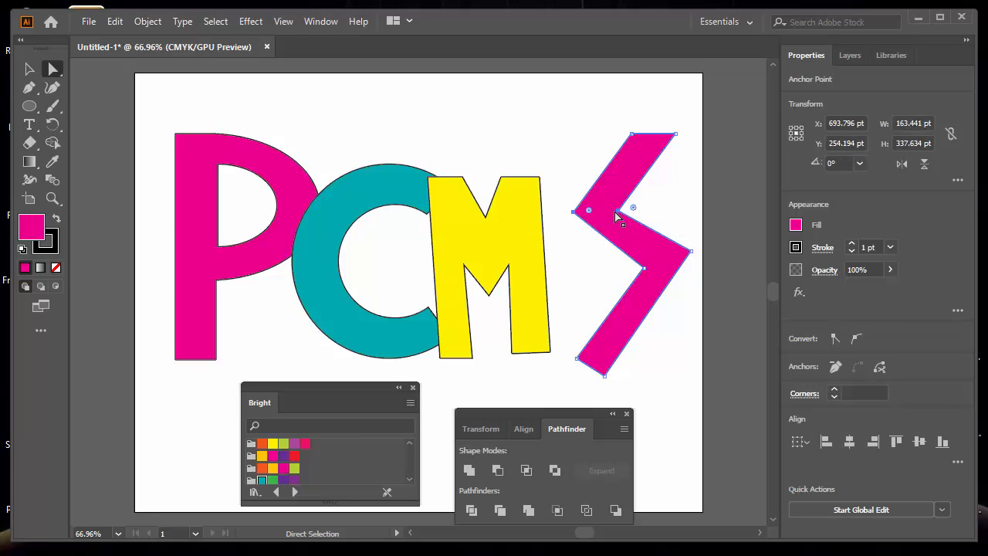
click(858, 339)
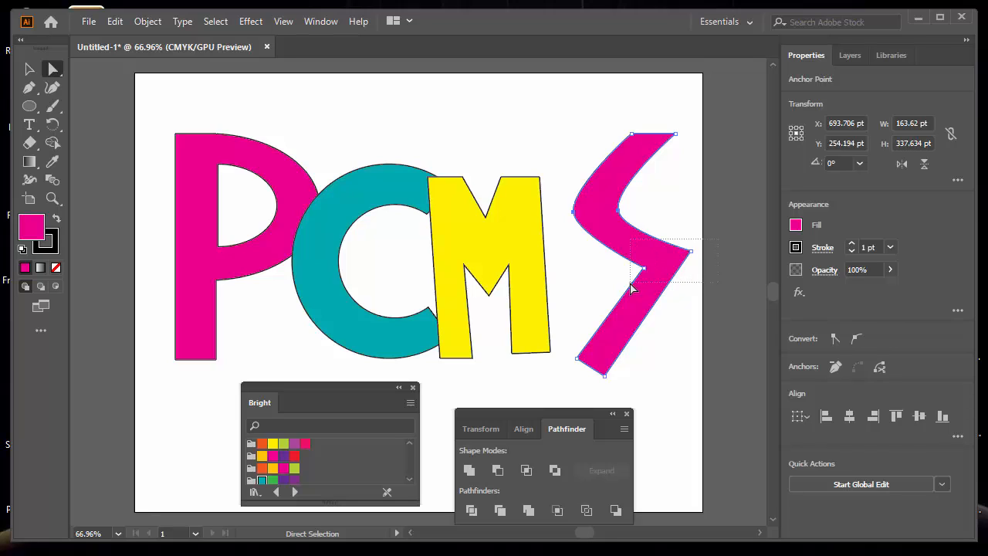
drag(632, 289, 632, 288)
click(857, 341)
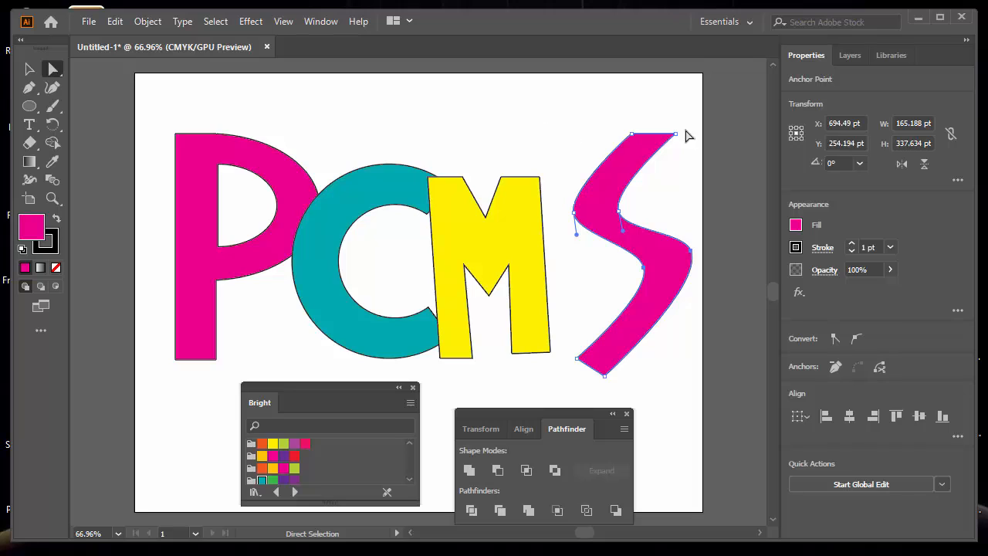
Stretch the S's upper end up and outward and its lower end down toward the M's foot, angling both end edges
drag(613, 122, 640, 144)
drag(632, 134, 646, 113)
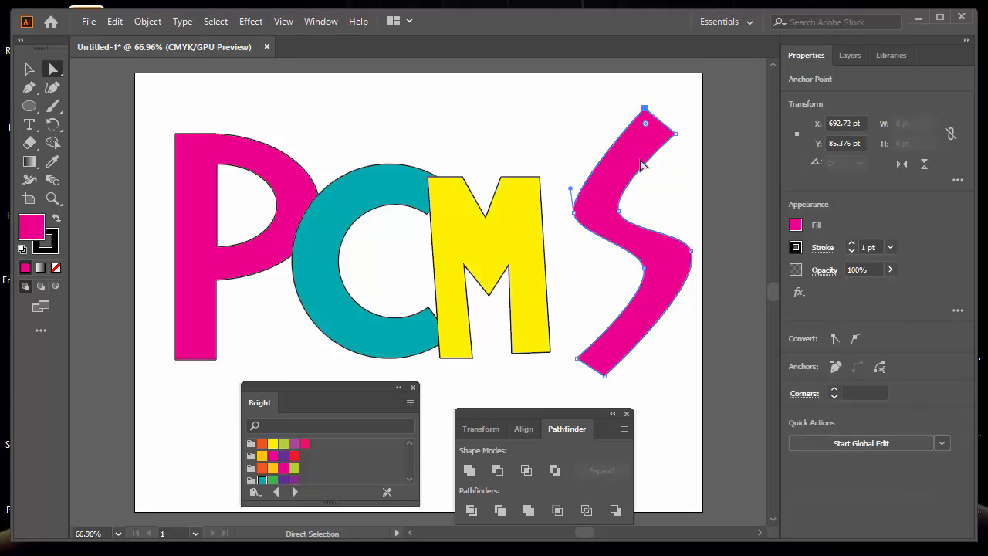
drag(606, 378, 543, 367)
drag(584, 393, 550, 402)
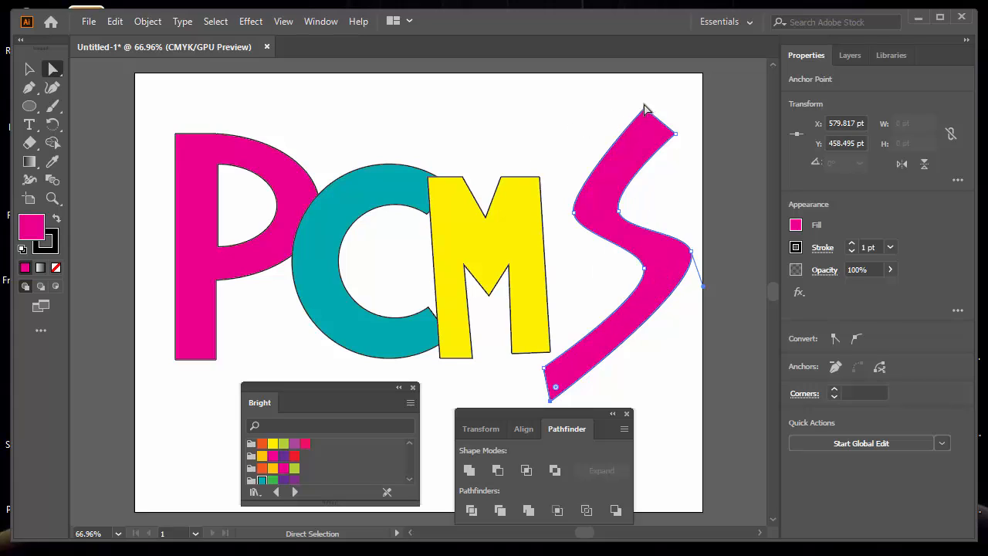
drag(647, 112, 662, 90)
drag(676, 138, 682, 128)
Fill the S with green from the Bright library and deselect it
click(29, 71)
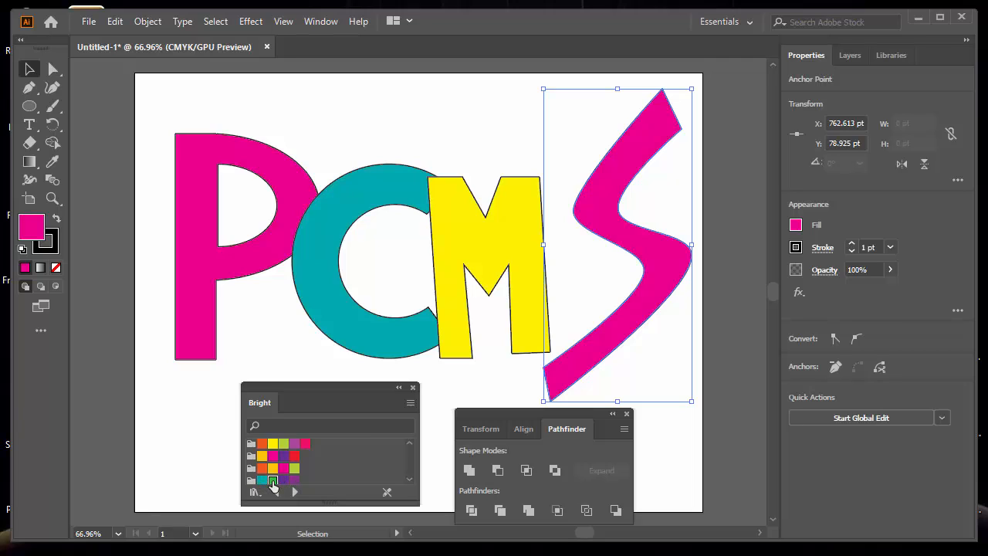
click(272, 481)
click(466, 155)
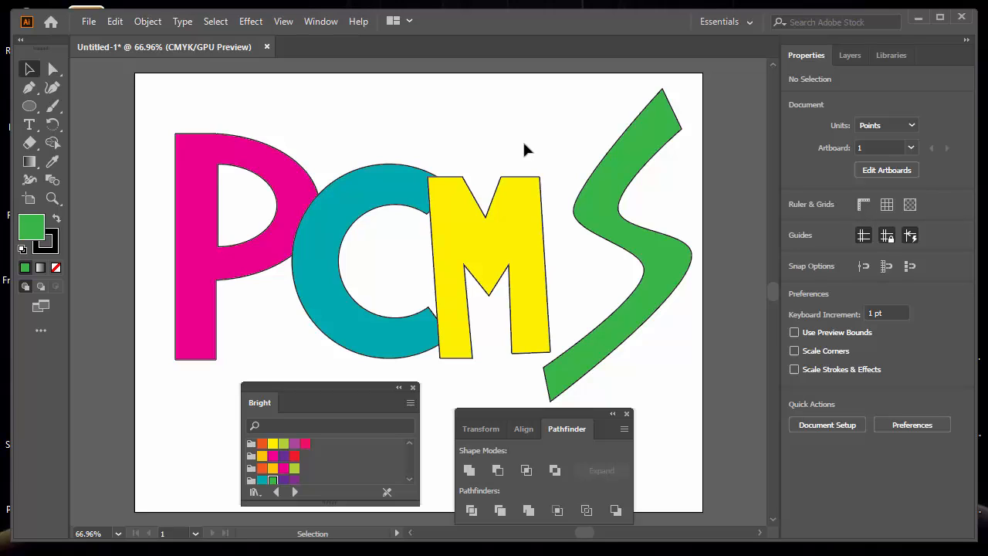
click(87, 24)
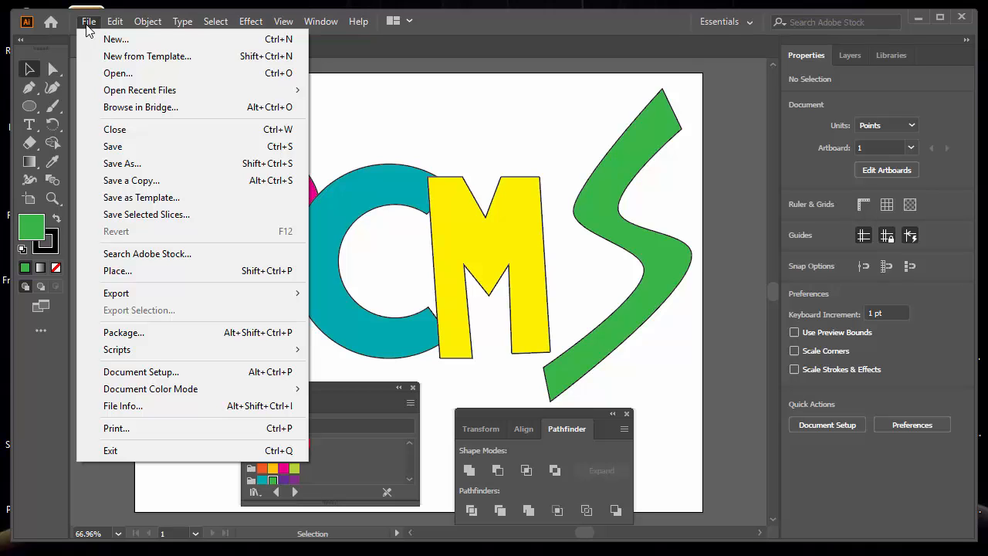
click(153, 165)
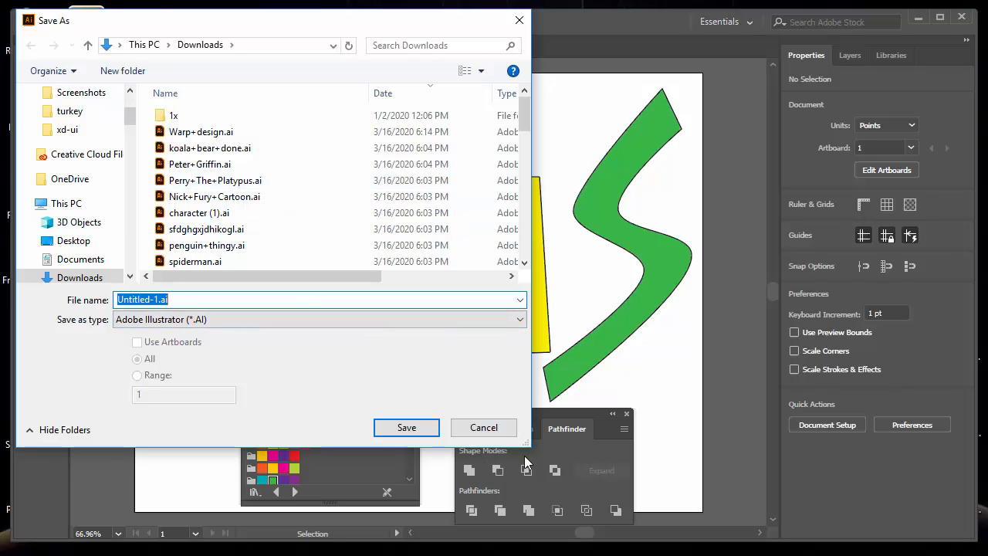
drag(525, 442, 685, 516)
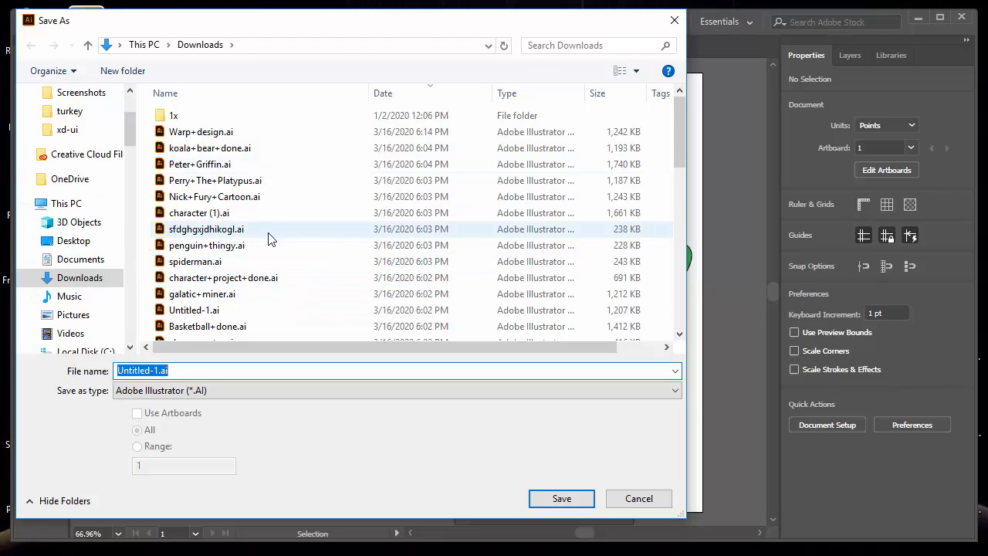
click(77, 210)
scroll(463, 301, down, 4)
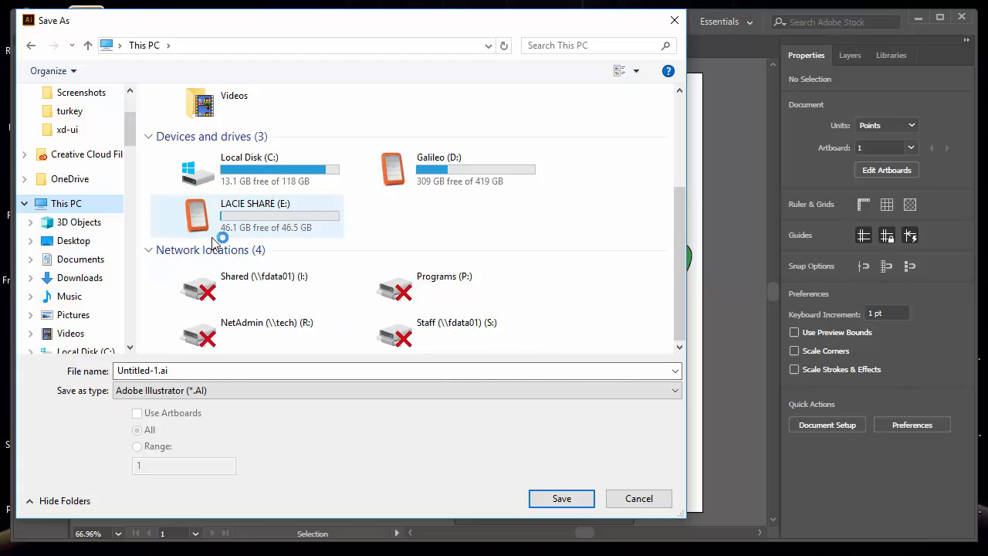
click(625, 500)
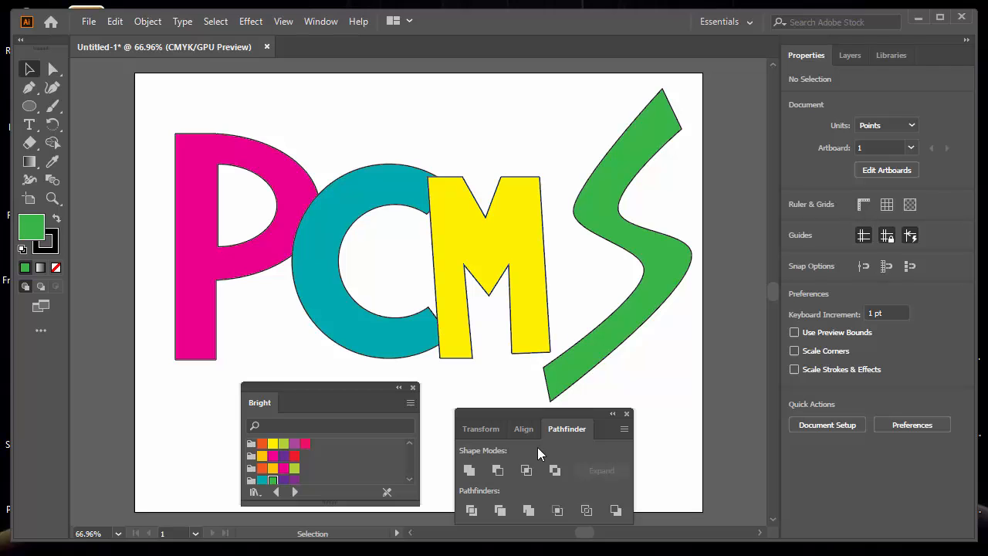
key(alt+Tab)
key(alt+Tab)
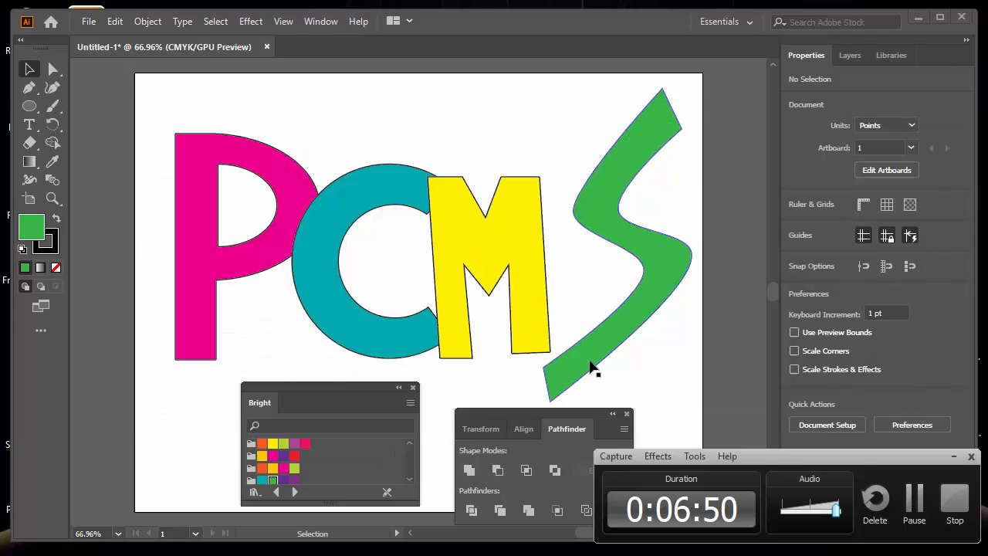